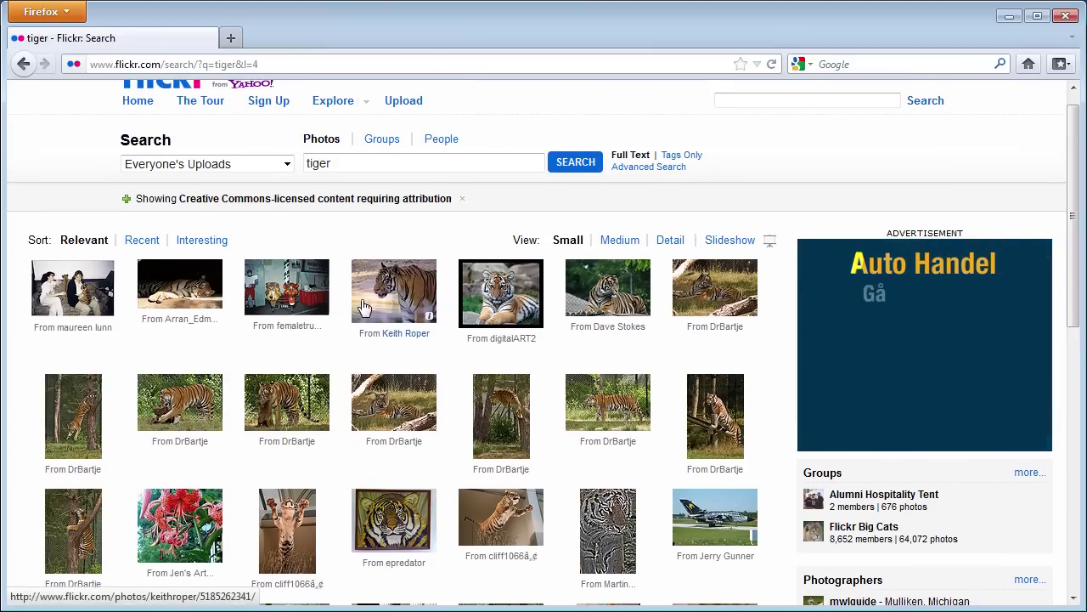
- Open the Flickr photo of the tiger licking its nose and show its all-sizes page with the Large version
{"action": "left_click", "coordinate": [382, 302]}
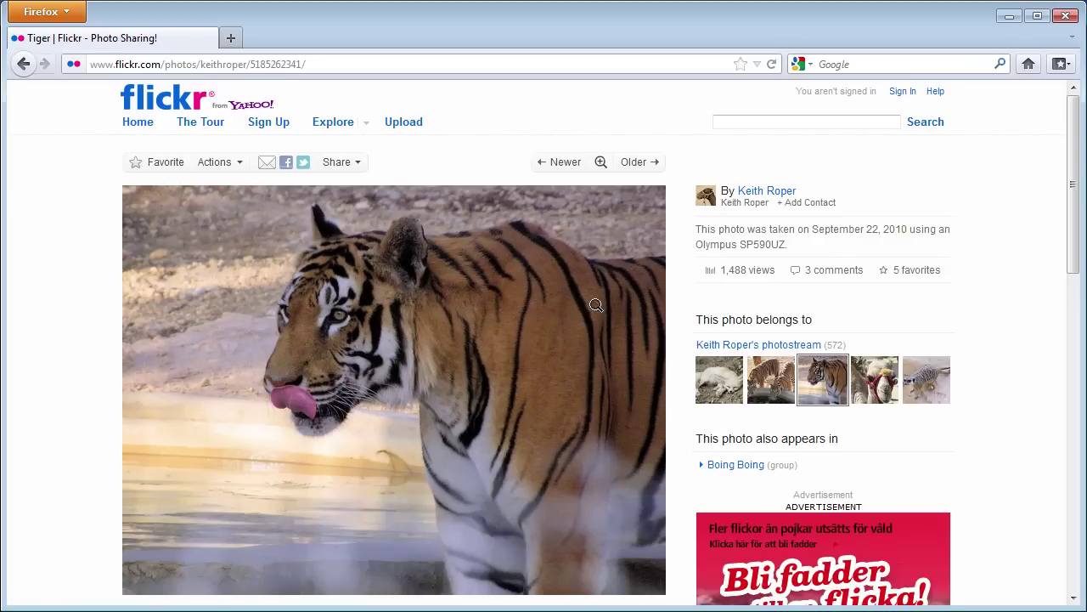
{"action": "left_click", "coordinate": [240, 173]}
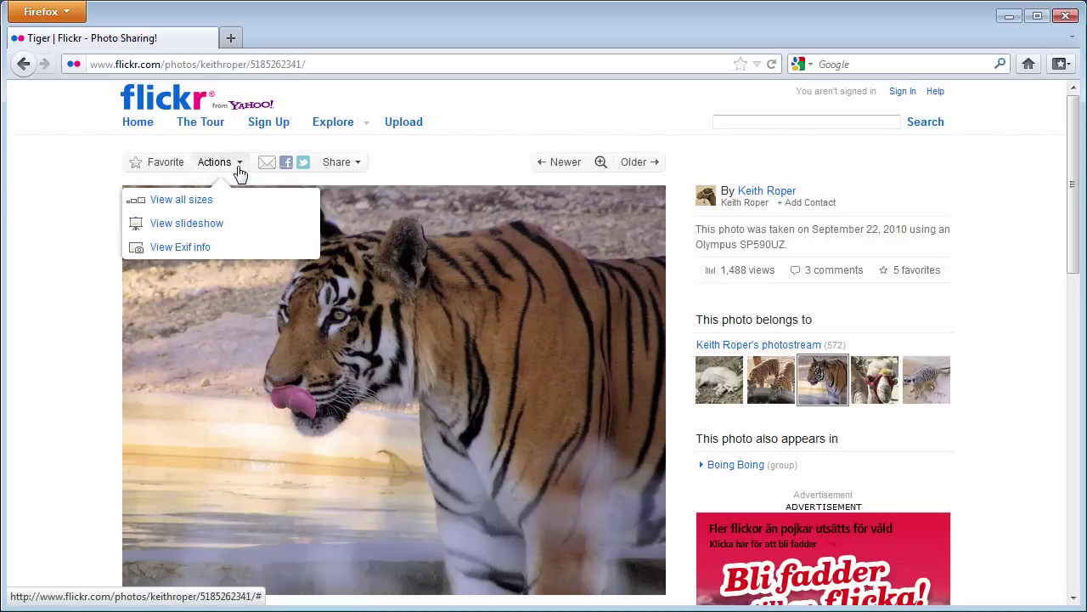
{"action": "left_click", "coordinate": [196, 202]}
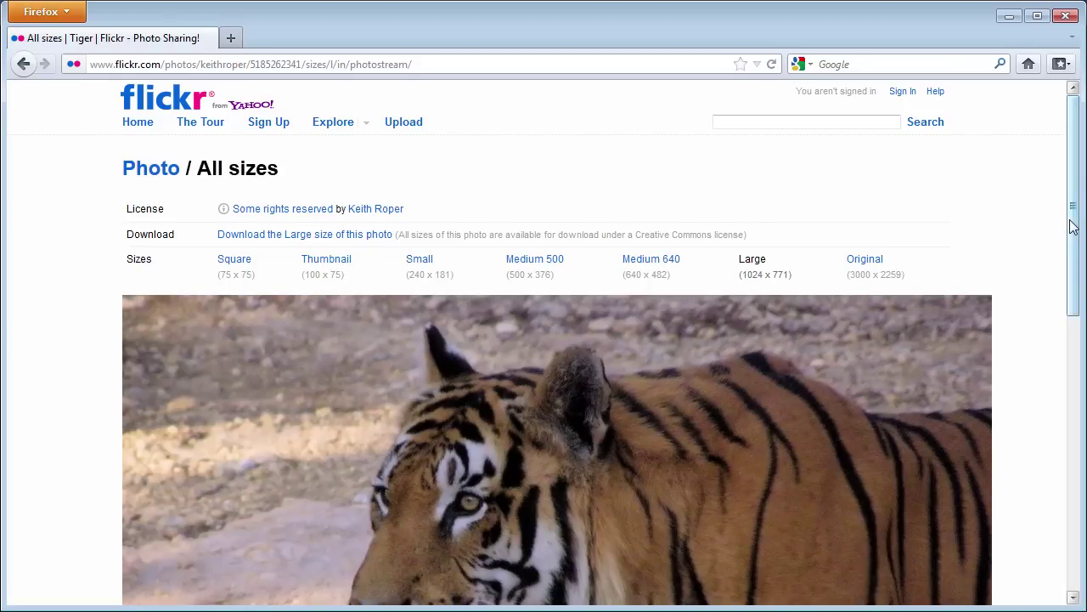
{"action": "scroll", "coordinate": [1073, 227], "scroll_direction": "down", "scroll_amount": 1}
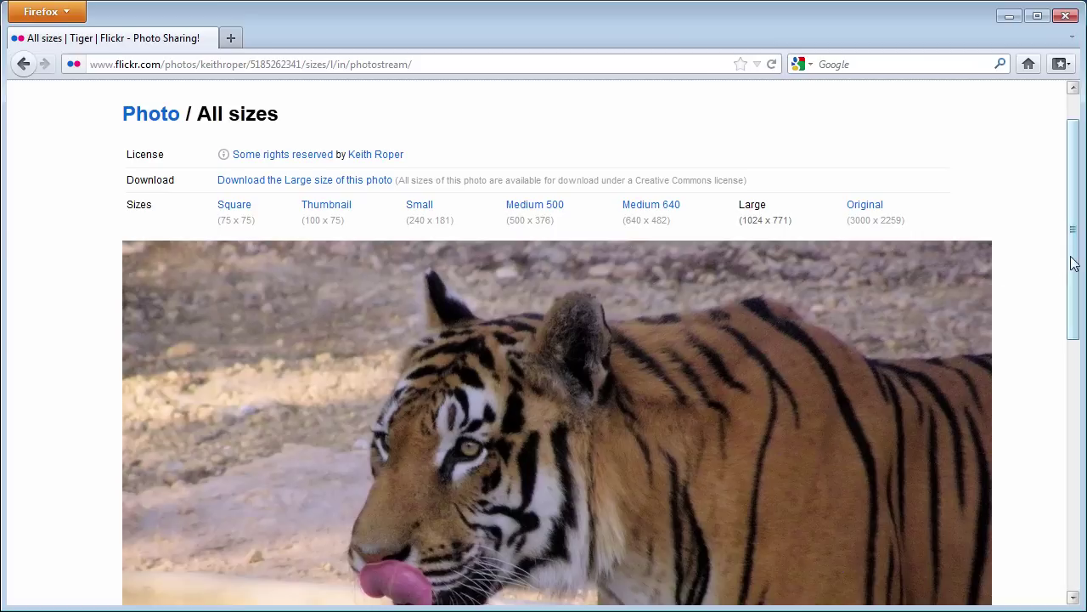
{"action": "left_click_drag", "start_coordinate": [1073, 263], "coordinate": [1073, 284]}
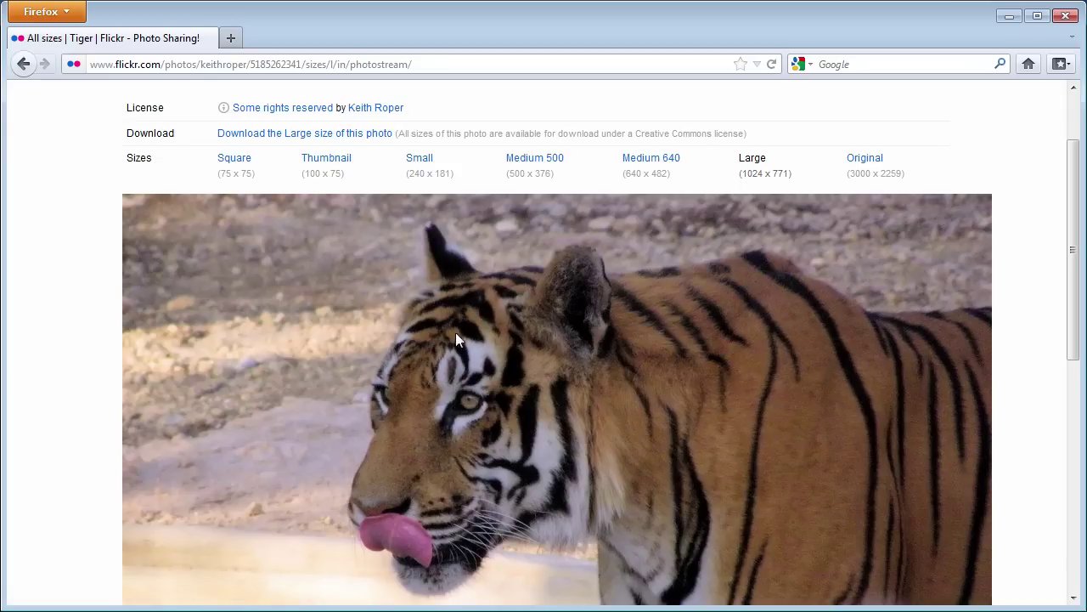
- Save the large tiger image to the Bilder library as a JPG named tiger plus the photographer's name, hyphenated, and dismiss the download list
{"action": "right_click", "coordinate": [448, 366]}
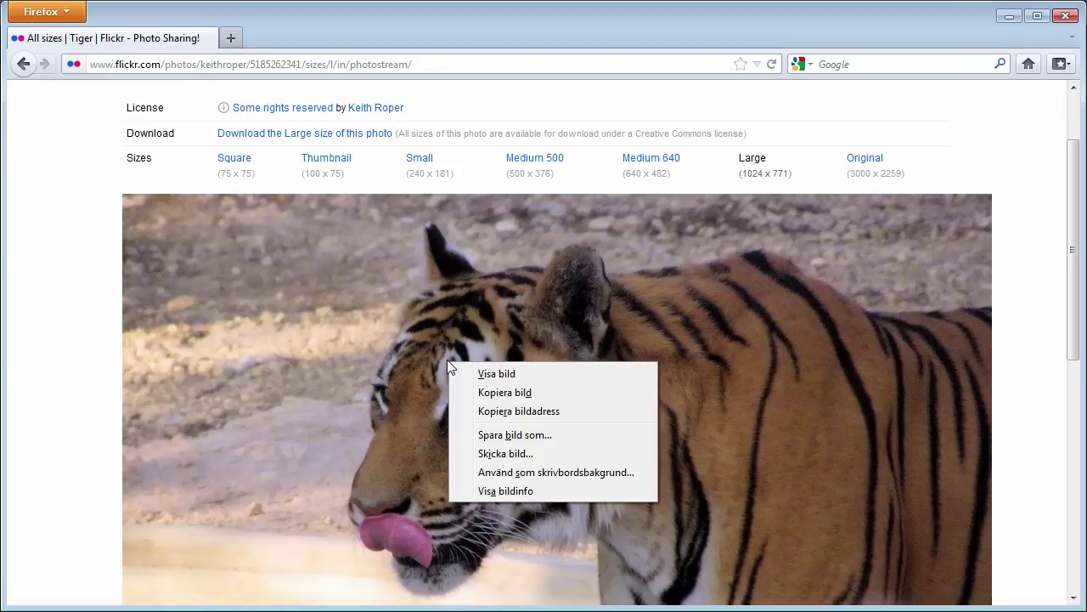
{"action": "left_click", "coordinate": [502, 434]}
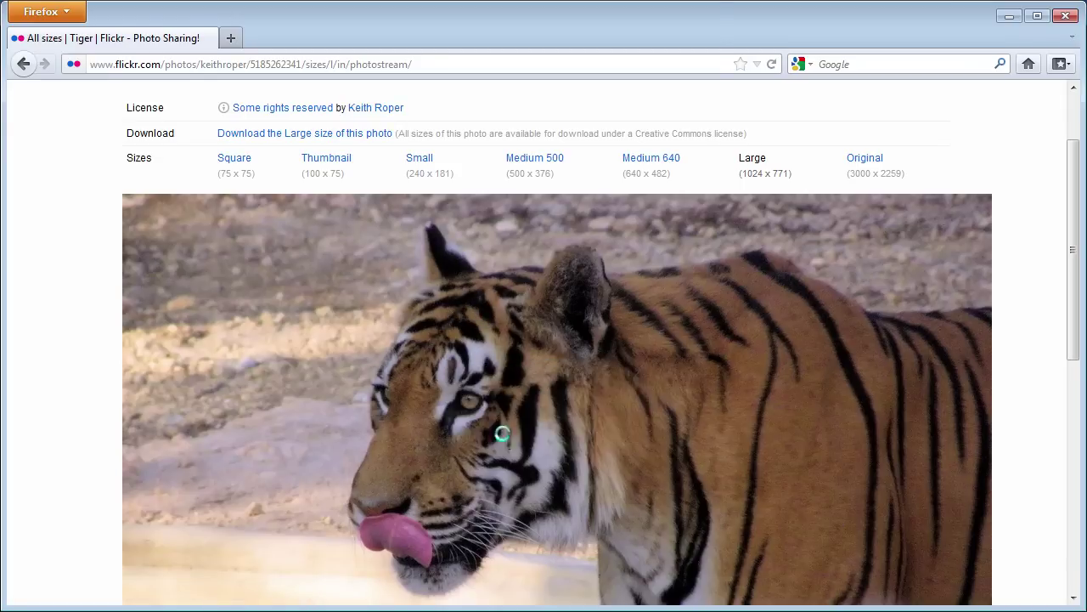
{"action": "left_click", "coordinate": [77, 171]}
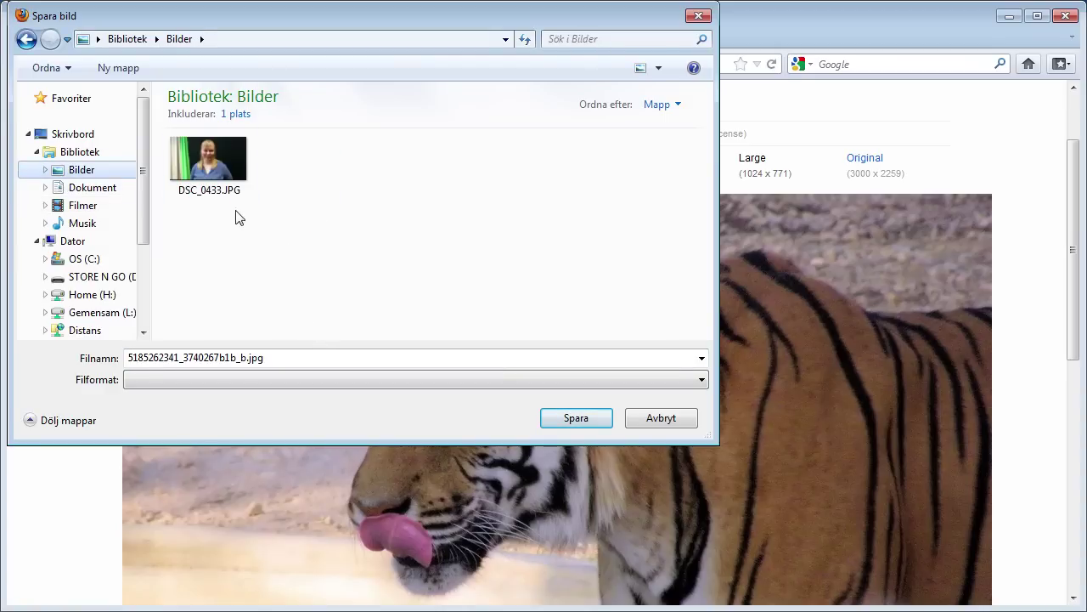
{"action": "left_click", "coordinate": [244, 357]}
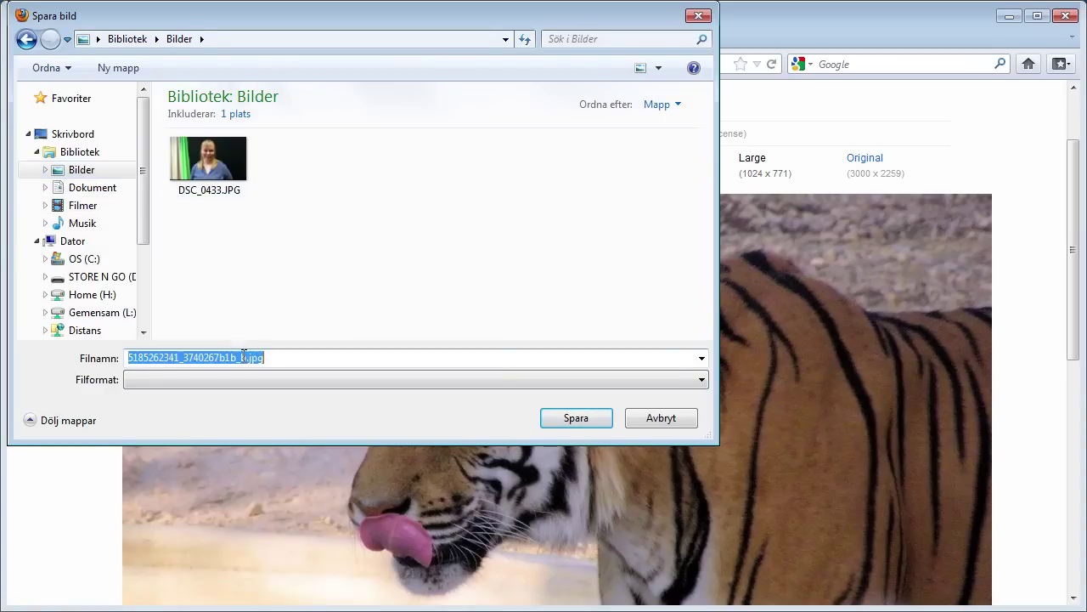
{"action": "left_click", "coordinate": [158, 357]}
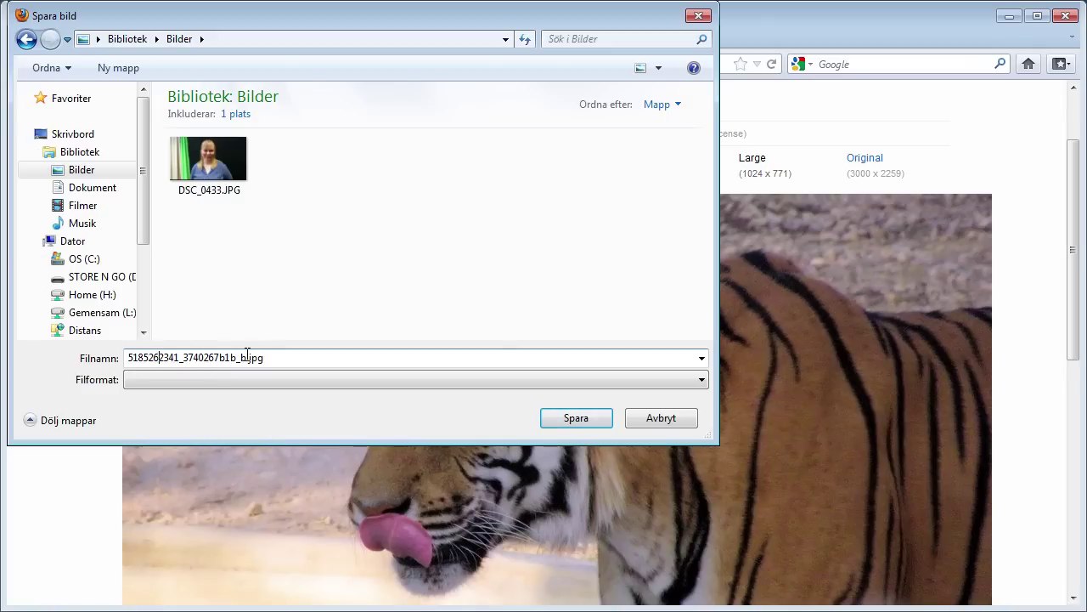
{"action": "left_click_drag", "start_coordinate": [247, 357], "coordinate": [96, 358]}
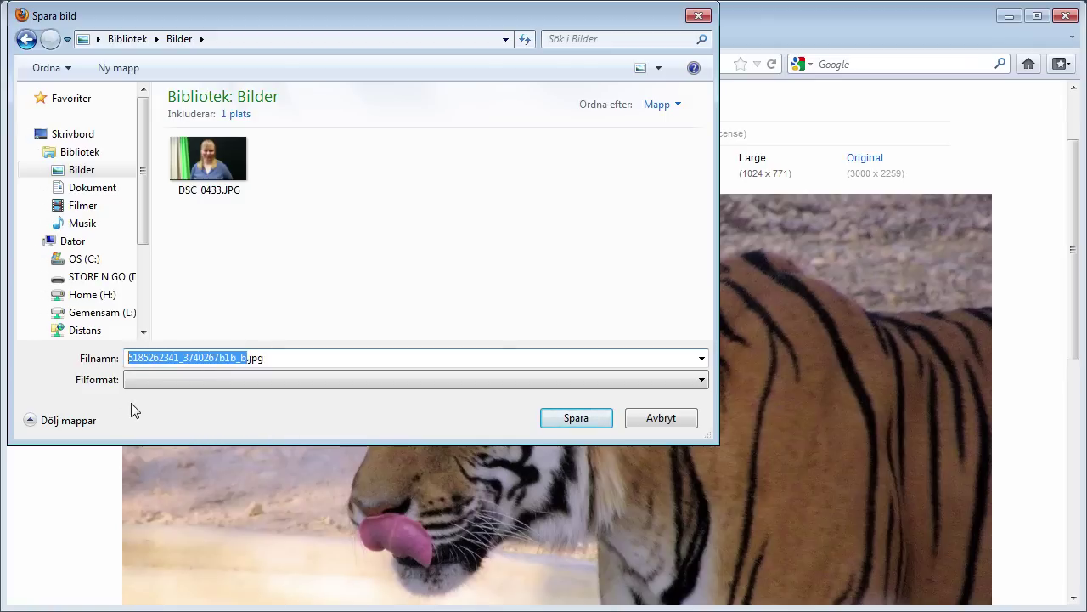
{"action": "type", "text": "tiger"}
{"action": "type", "text": "-keith"}
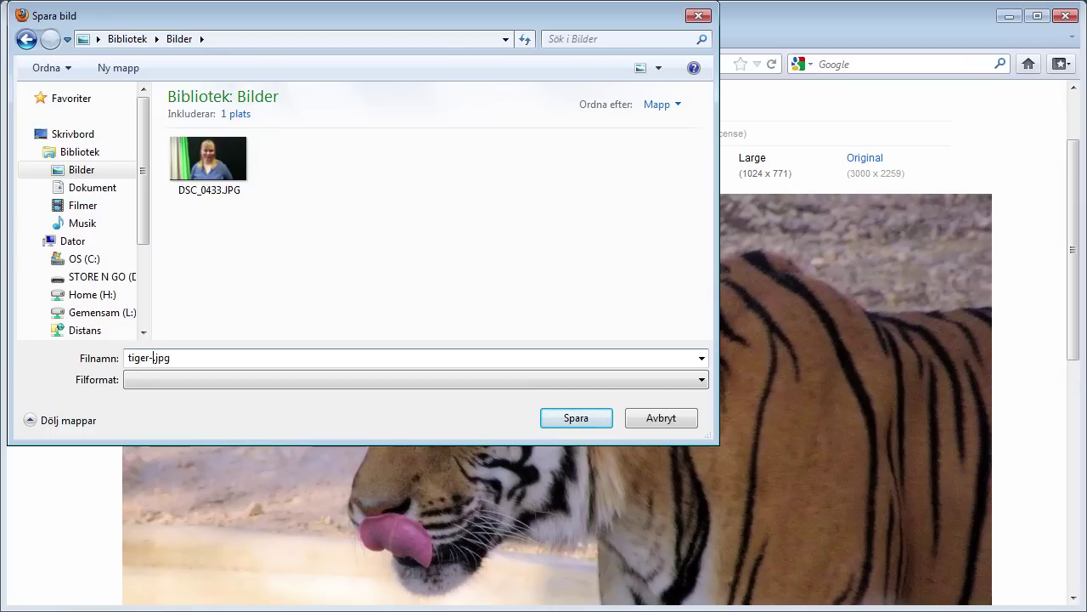
{"action": "type", "text": "-roper"}
{"action": "left_click", "coordinate": [576, 417]}
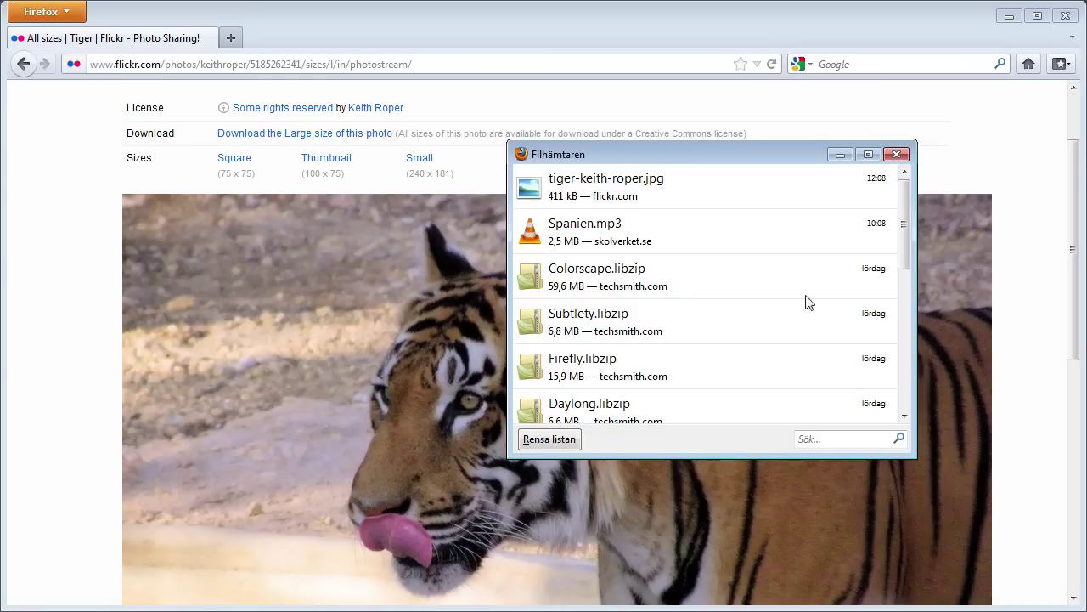
{"action": "left_click", "coordinate": [896, 154]}
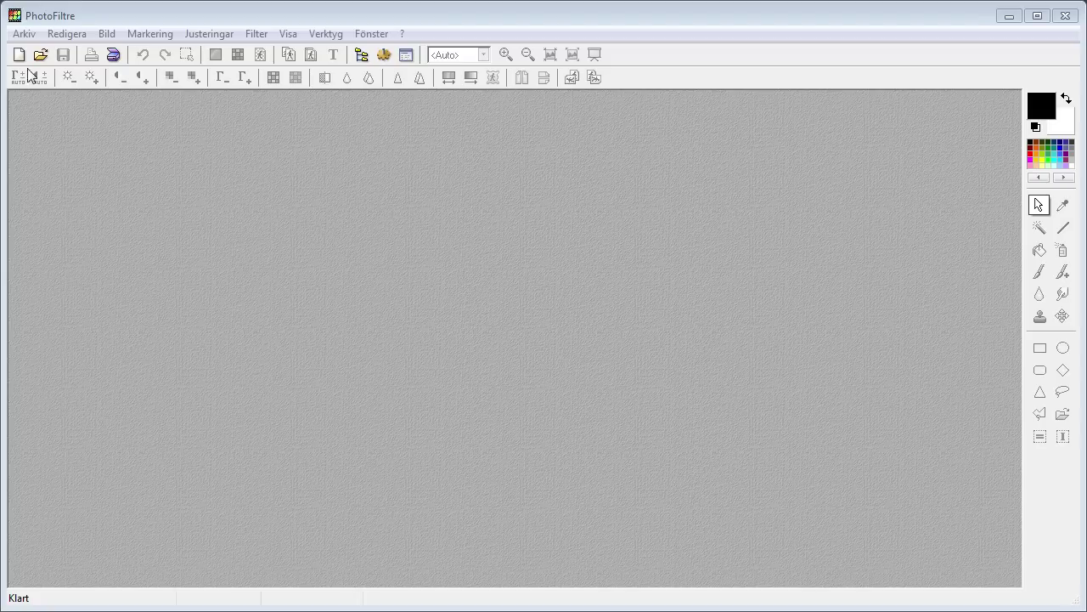
- Open DSC_0433.JPG from Mina bilder in PhotoFiltre and view it at 100% scale
{"action": "left_click", "coordinate": [24, 33]}
{"action": "left_click", "coordinate": [48, 71]}
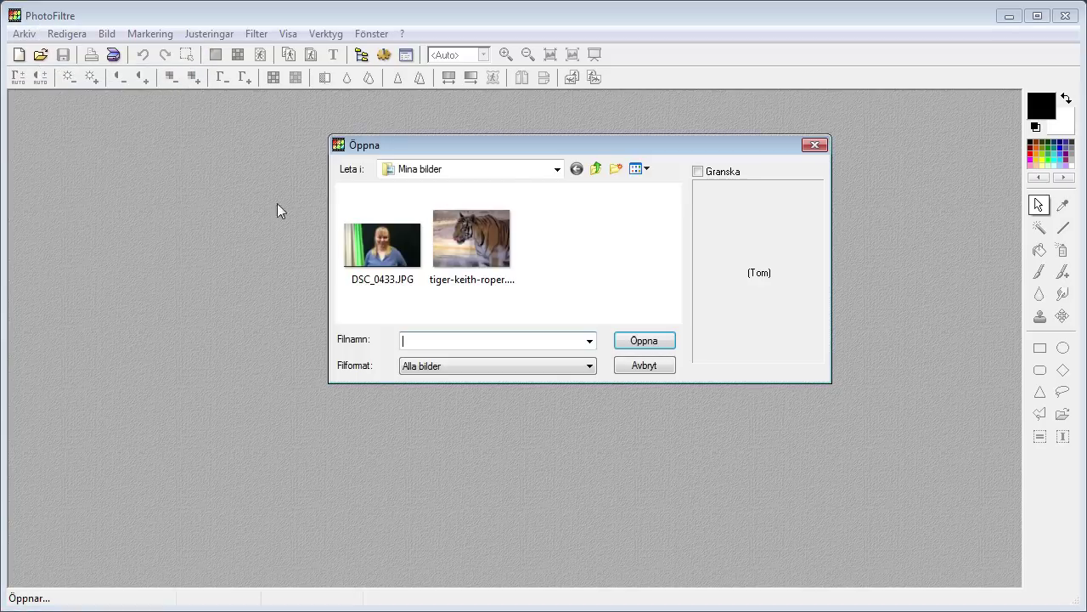
{"action": "double_click", "coordinate": [379, 253]}
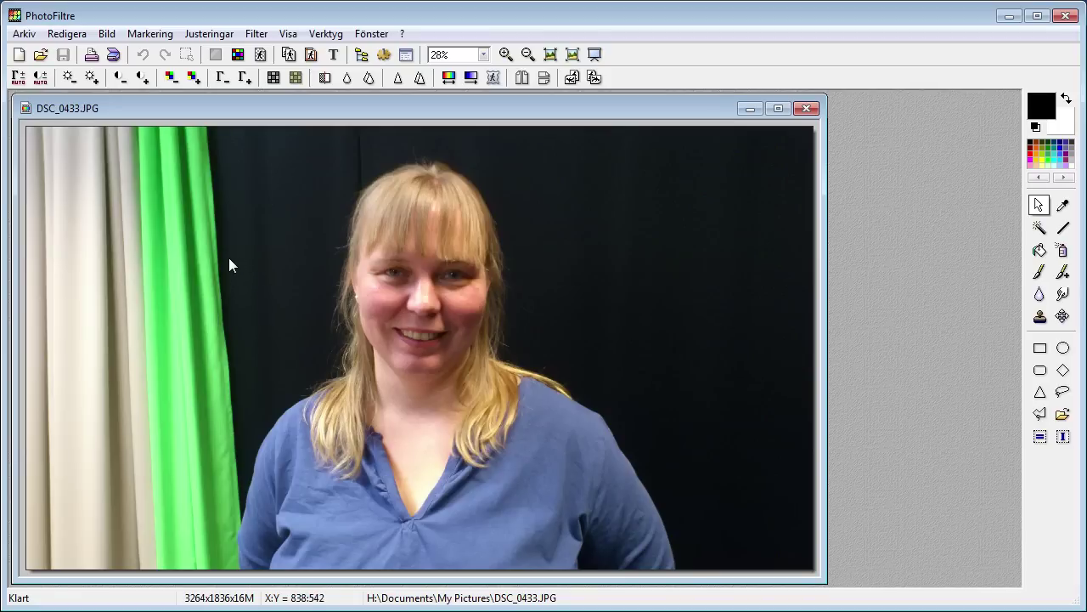
{"action": "left_click", "coordinate": [483, 55]}
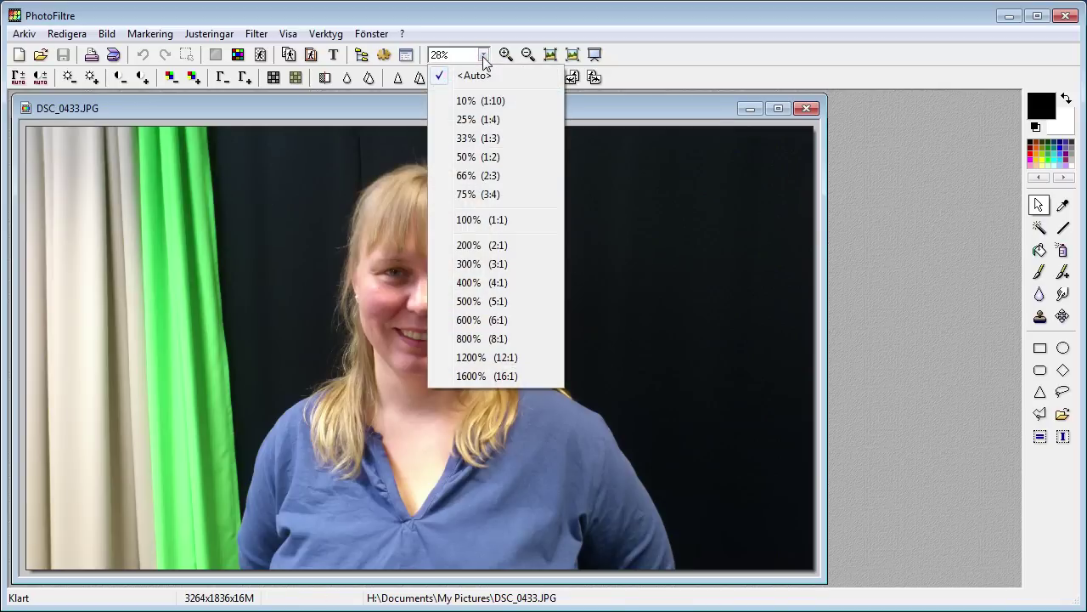
{"action": "left_click", "coordinate": [496, 220]}
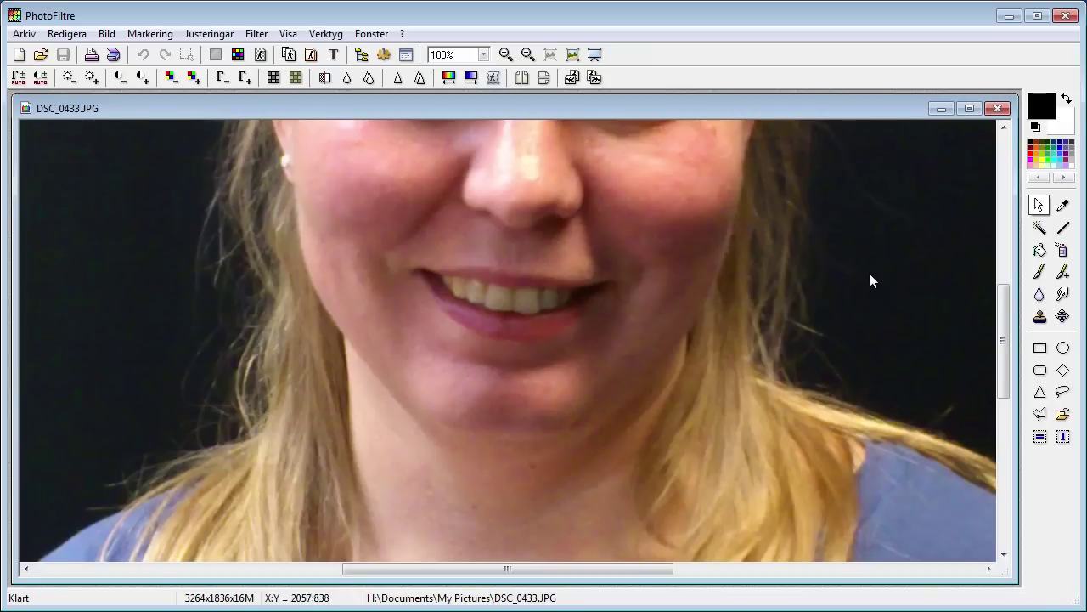
{"action": "left_click", "coordinate": [483, 55]}
{"action": "left_click", "coordinate": [483, 55]}
- Resize the portrait image to a width of 1000 pixels, keeping its proportions
{"action": "left_click", "coordinate": [108, 34]}
{"action": "left_click", "coordinate": [150, 177]}
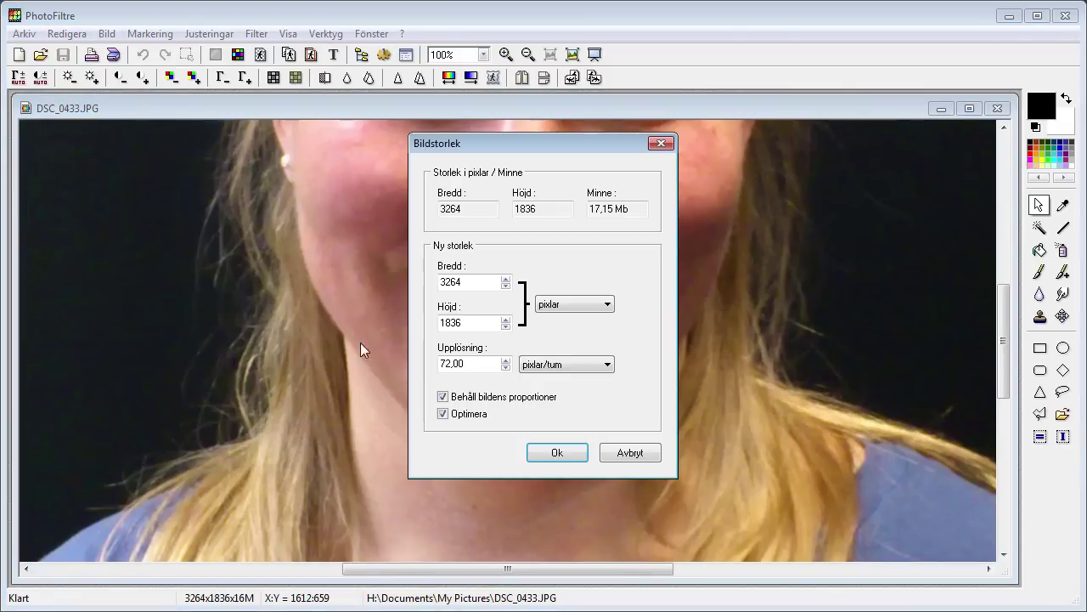
{"action": "left_click_drag", "start_coordinate": [485, 282], "coordinate": [383, 279]}
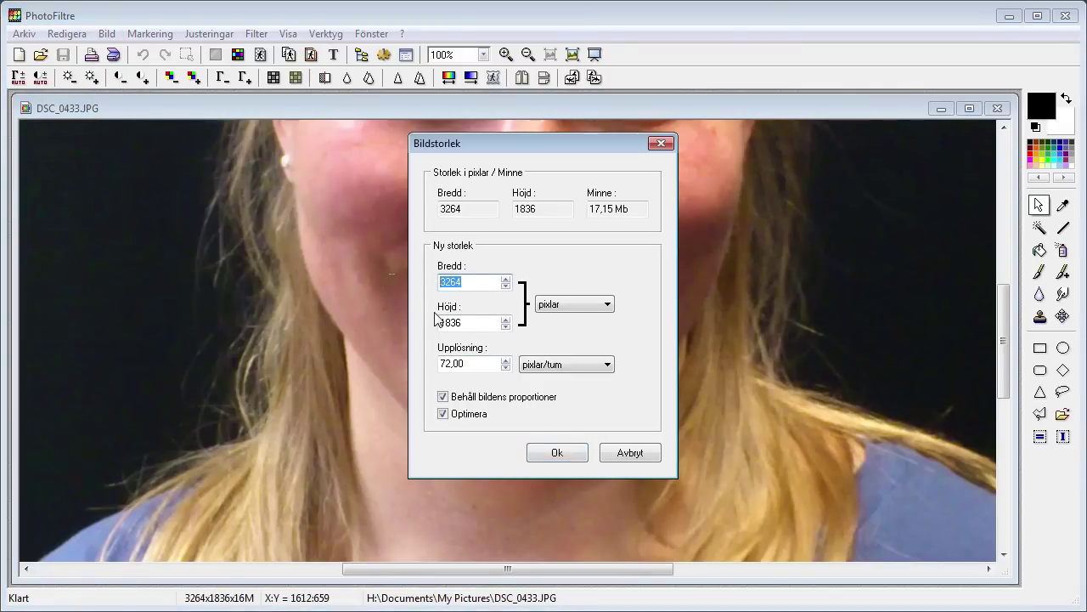
{"action": "type", "text": "100"}
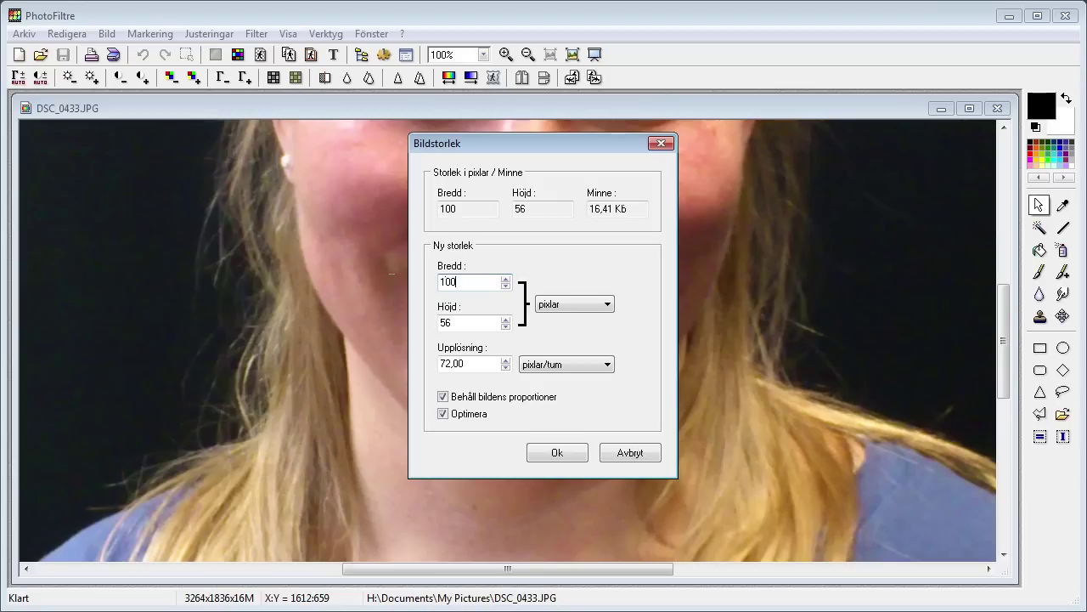
{"action": "type", "text": "0"}
{"action": "key", "text": "Return"}
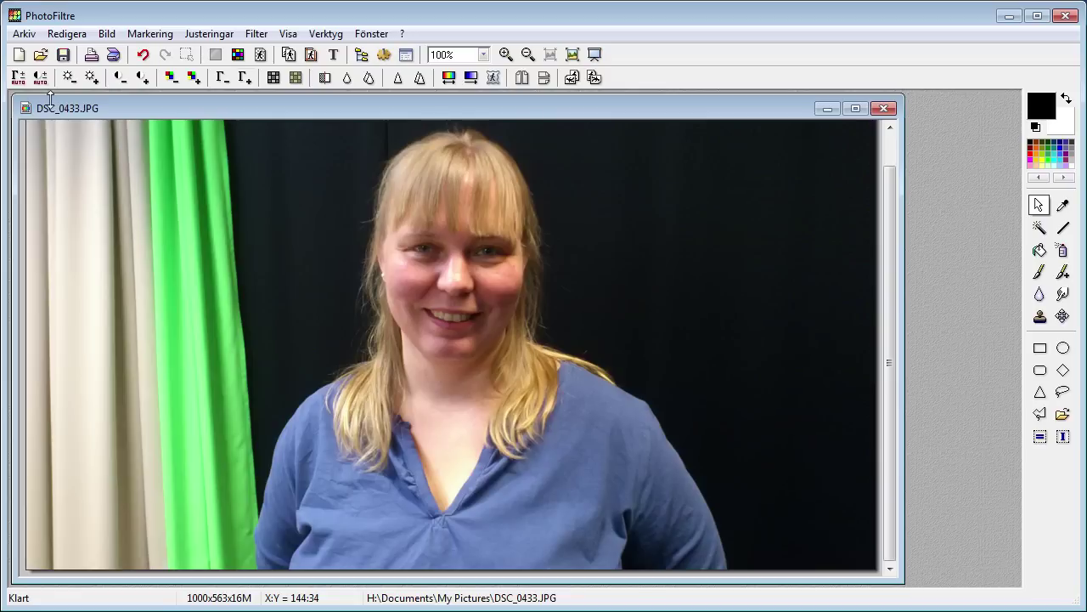
- Increase the portrait's contrast by two increments, and try the sepia effect before undoing it
{"action": "left_click", "coordinate": [144, 78]}
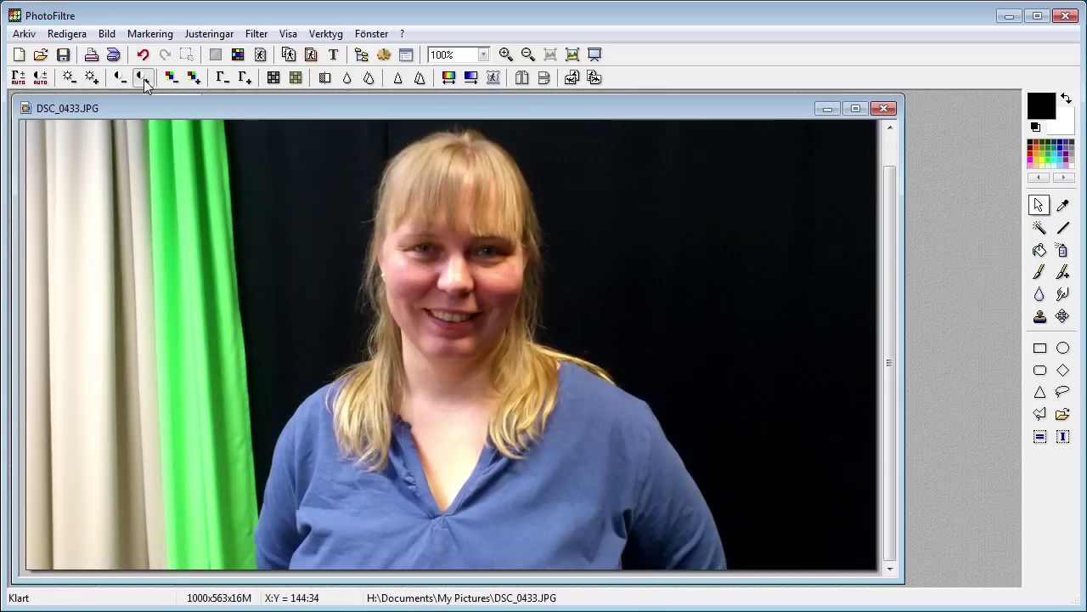
{"action": "left_click", "coordinate": [144, 81]}
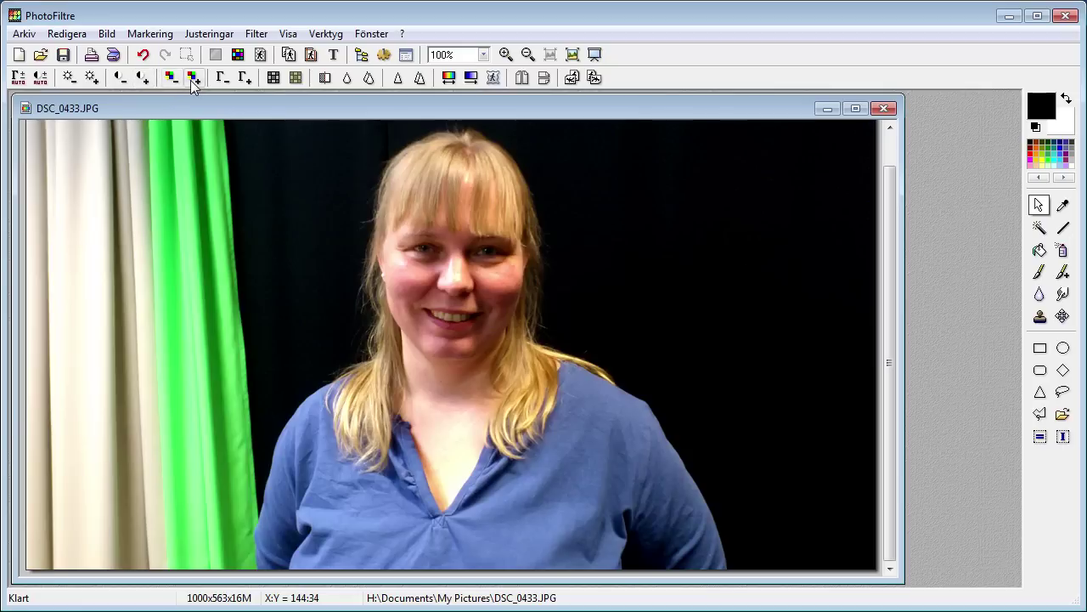
{"action": "left_click", "coordinate": [295, 77]}
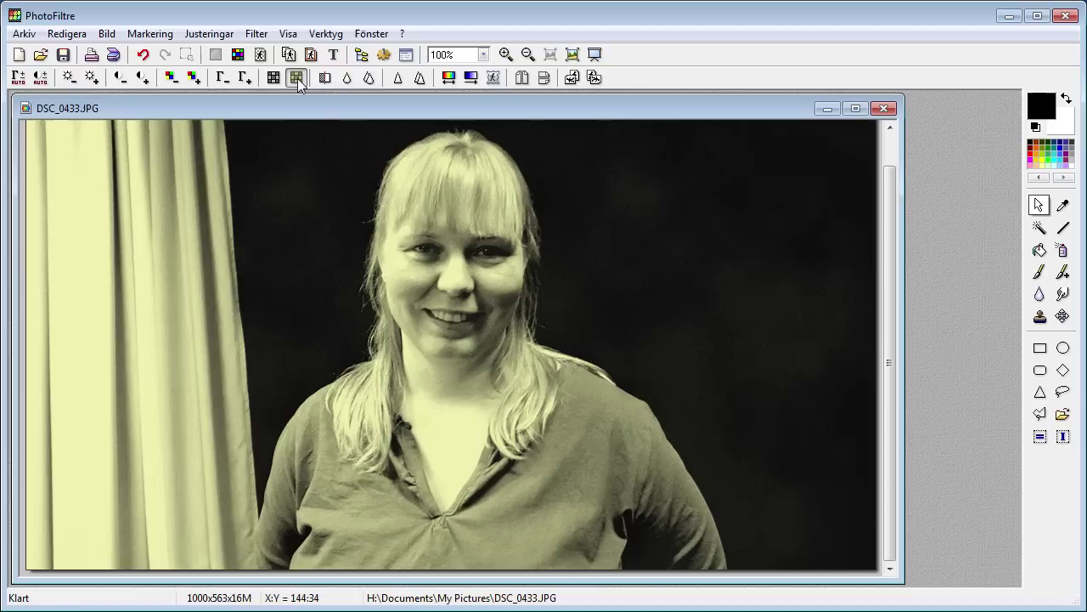
{"action": "left_click", "coordinate": [142, 55]}
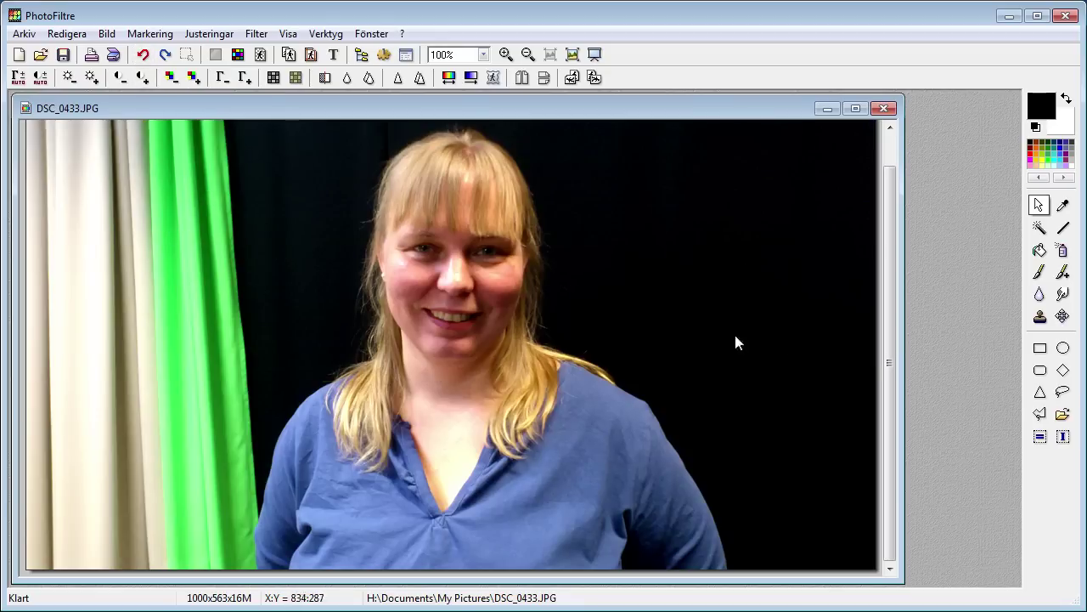
- Outline the woman with a polygon selection about 549 × 512 pixels, following her arms, shoulders and hair down to the photo's lower edge
{"action": "left_click", "coordinate": [1041, 415]}
{"action": "left_click", "coordinate": [260, 569]}
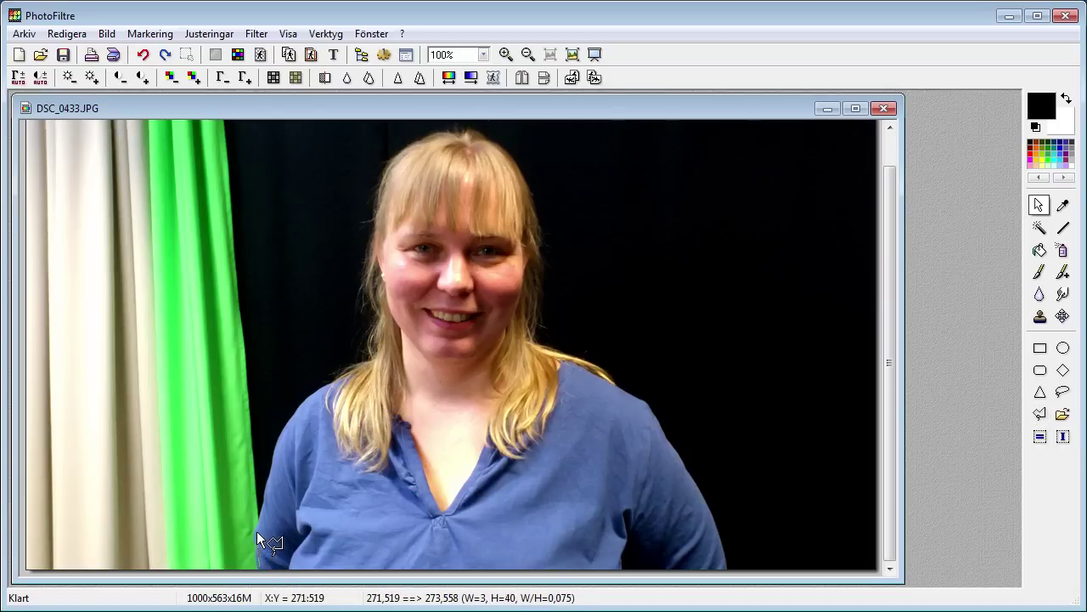
{"action": "left_click", "coordinate": [257, 531]}
{"action": "left_click", "coordinate": [268, 493]}
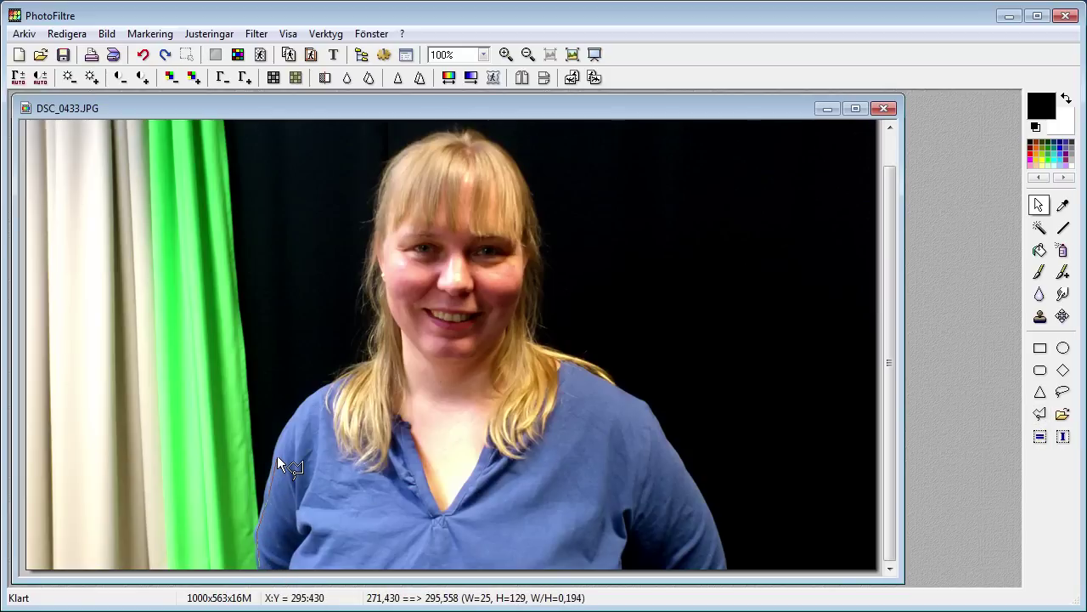
{"action": "left_click", "coordinate": [277, 455]}
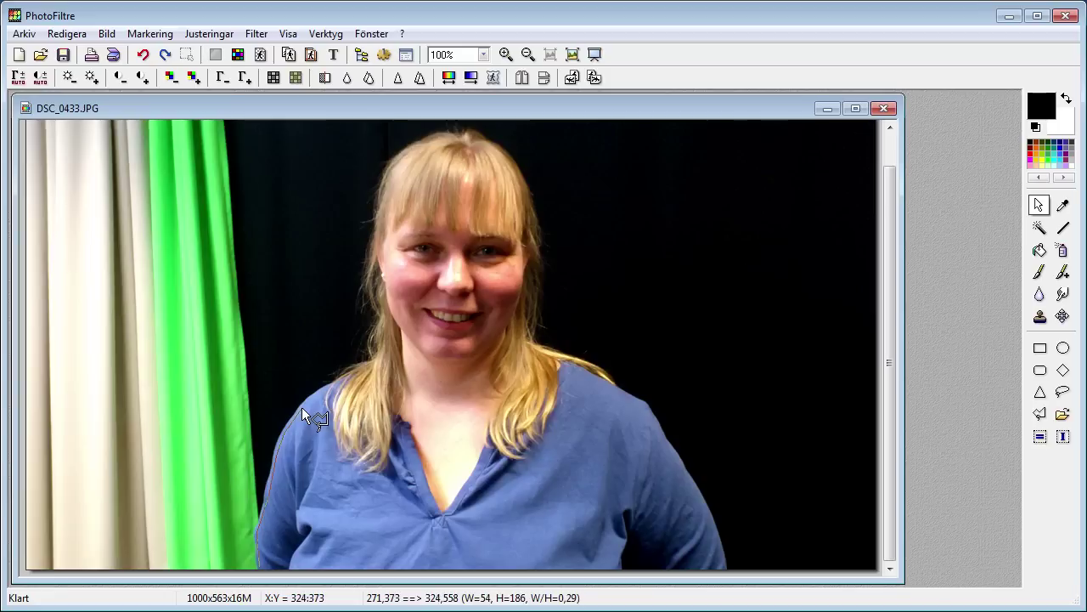
{"action": "left_click", "coordinate": [322, 386]}
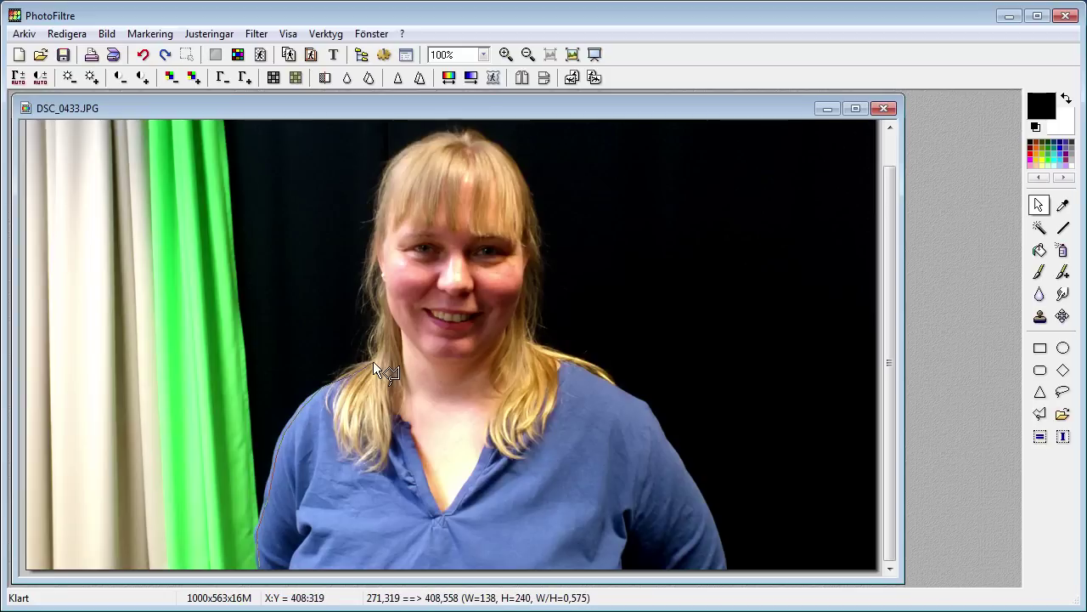
{"action": "left_click", "coordinate": [385, 311]}
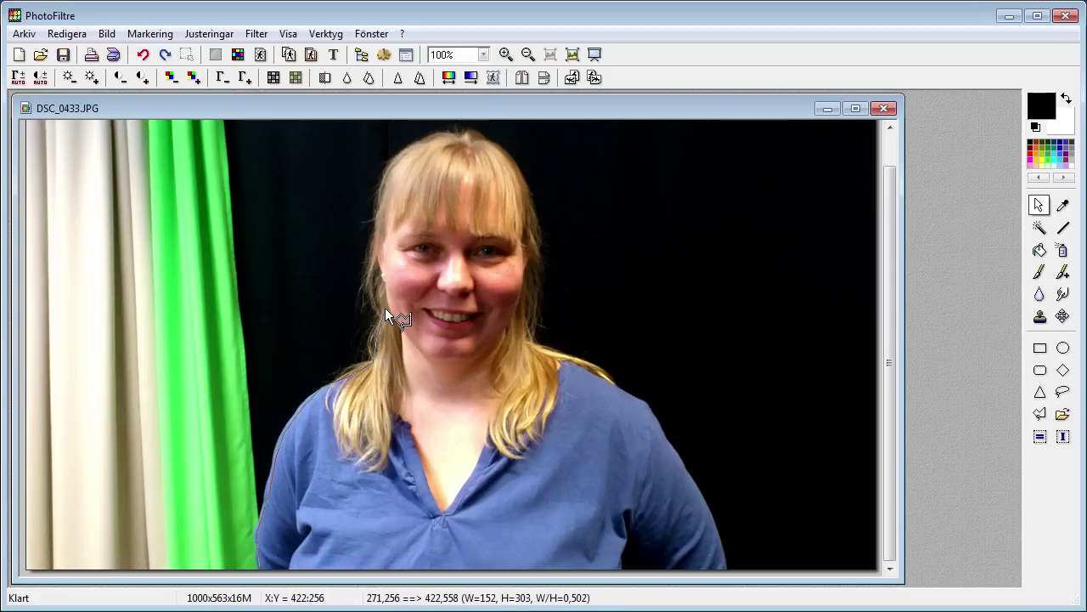
{"action": "left_click", "coordinate": [378, 276]}
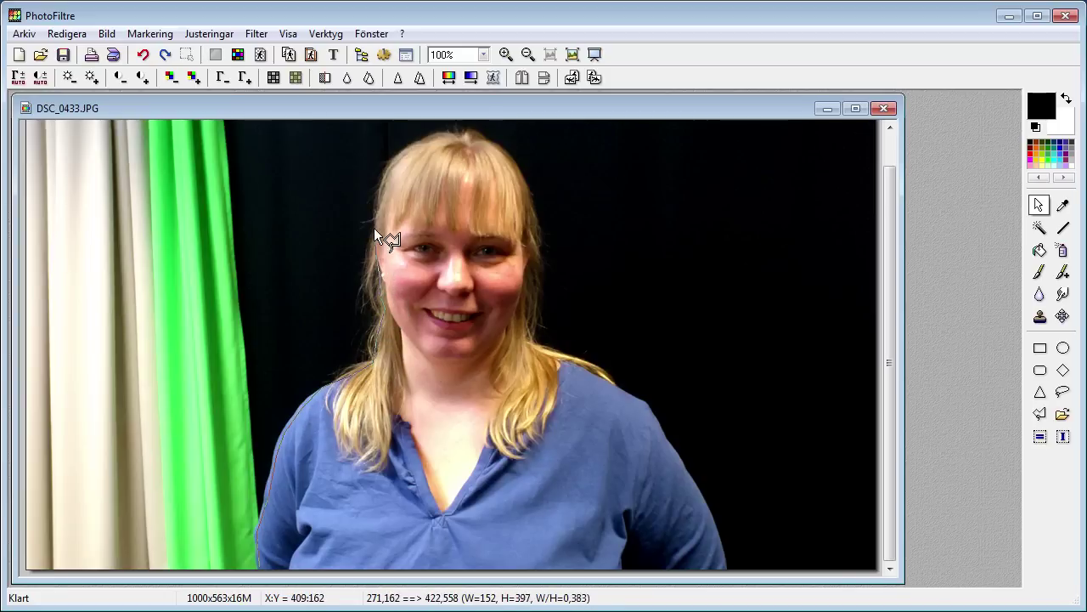
{"action": "left_click", "coordinate": [380, 185]}
{"action": "left_click", "coordinate": [399, 149]}
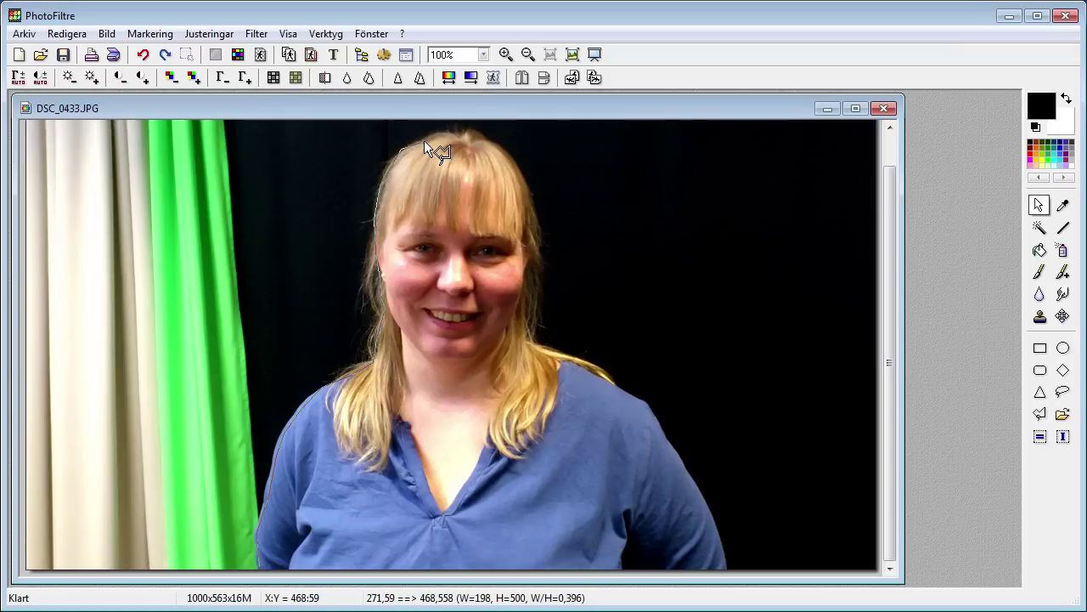
{"action": "left_click", "coordinate": [432, 133]}
{"action": "left_click", "coordinate": [466, 132]}
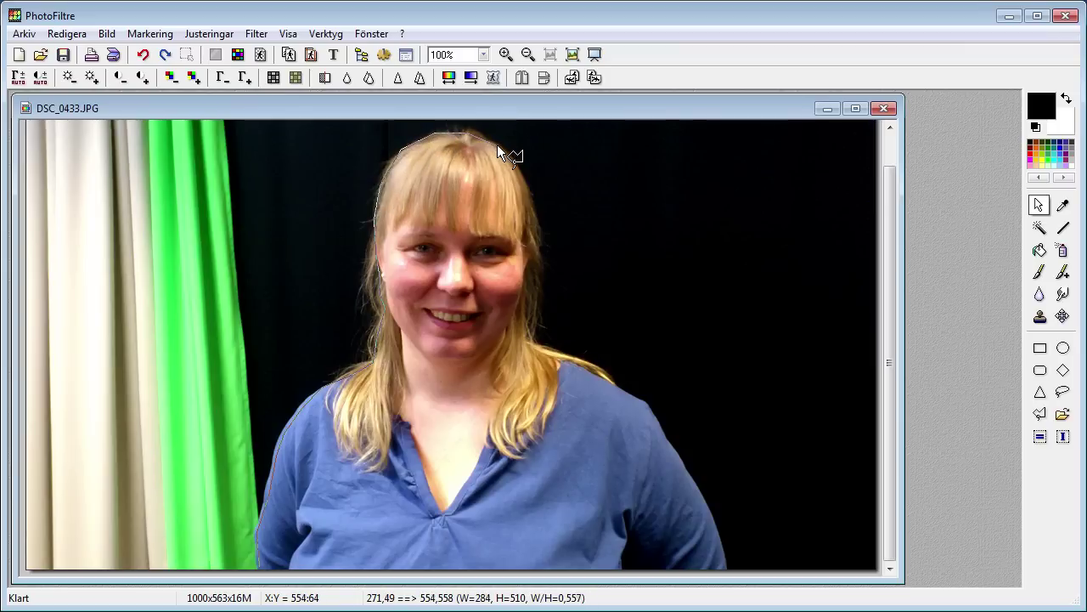
{"action": "left_click", "coordinate": [523, 187]}
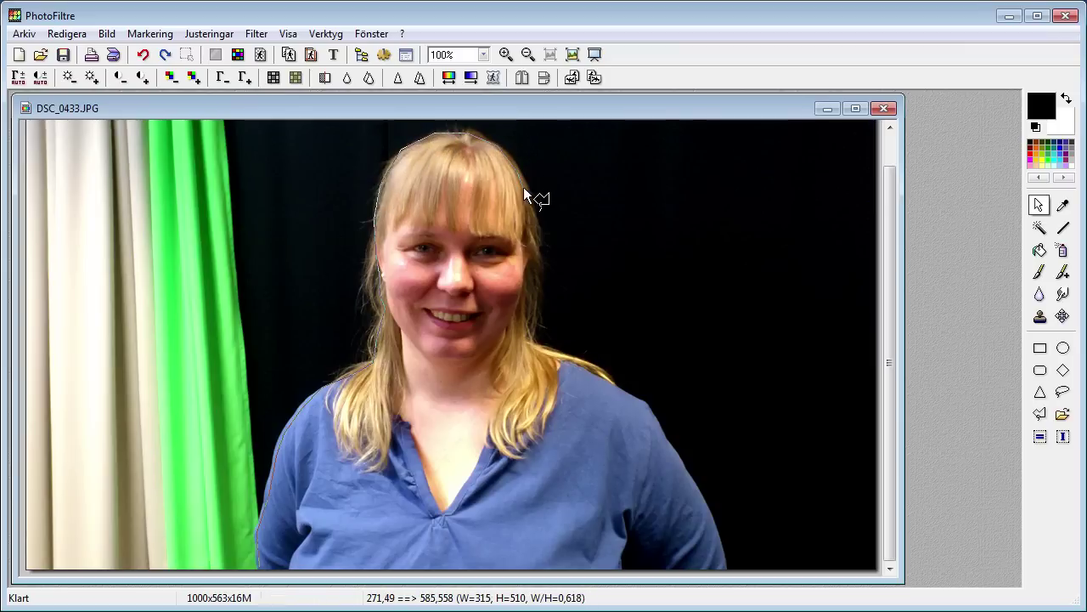
{"action": "left_click", "coordinate": [541, 252]}
{"action": "mouse_move", "coordinate": [533, 314]}
{"action": "left_mouse_down"}
{"action": "mouse_move", "coordinate": [531, 346]}
{"action": "mouse_move", "coordinate": [648, 404]}
{"action": "mouse_move", "coordinate": [712, 520]}
{"action": "mouse_move", "coordinate": [723, 567]}
{"action": "mouse_move", "coordinate": [482, 557]}
{"action": "mouse_move", "coordinate": [299, 559]}
{"action": "mouse_move", "coordinate": [263, 575]}
{"action": "left_mouse_up"}
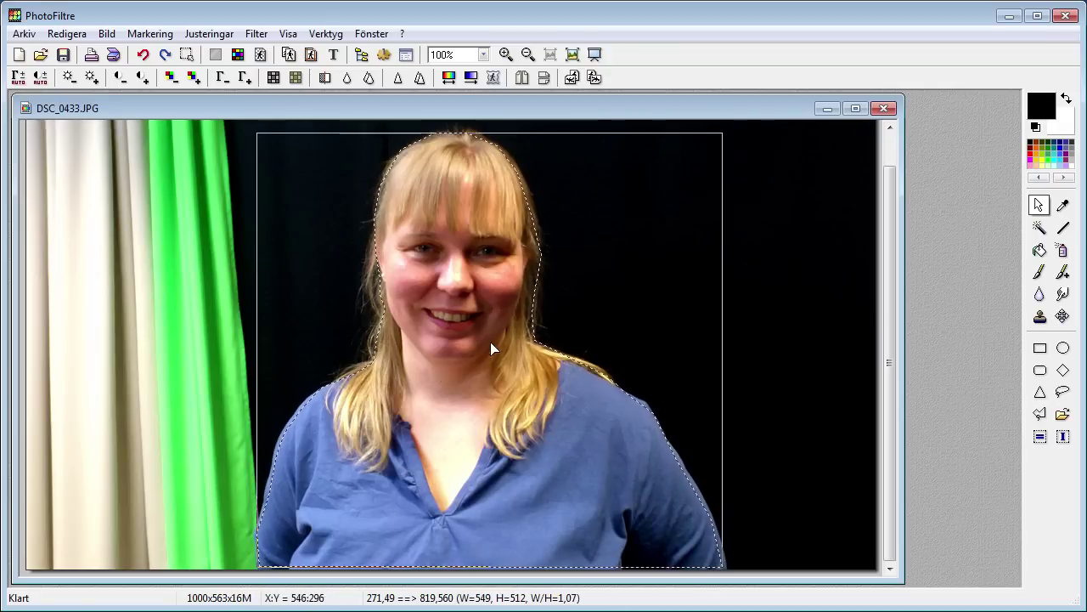
- Copy the selected woman and open the saved tiger JPG from the pictures folder
{"action": "left_click", "coordinate": [66, 33]}
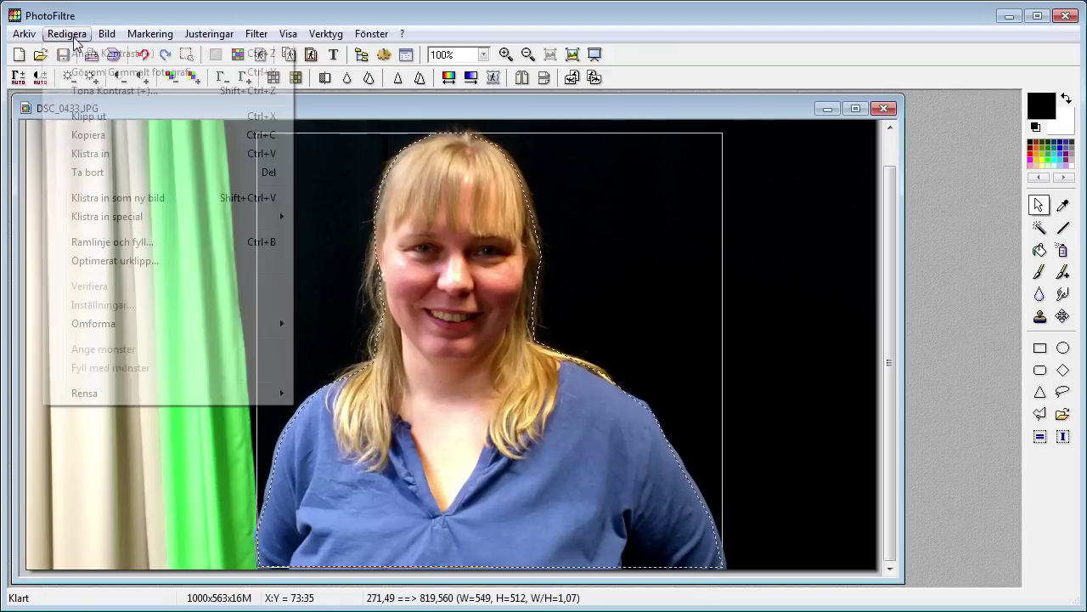
{"action": "left_click", "coordinate": [78, 136]}
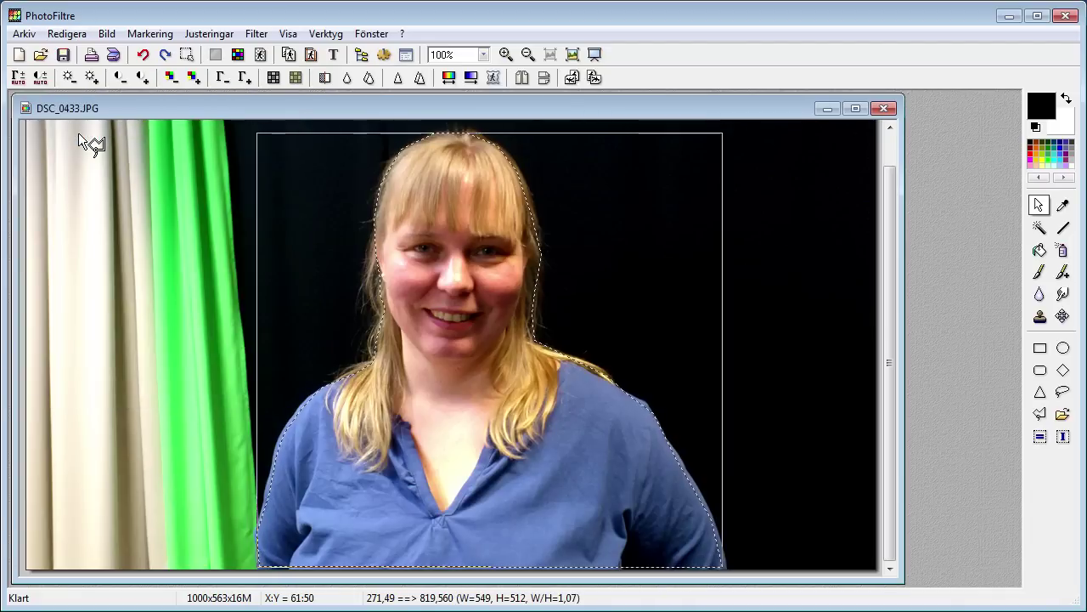
{"action": "left_click", "coordinate": [25, 34]}
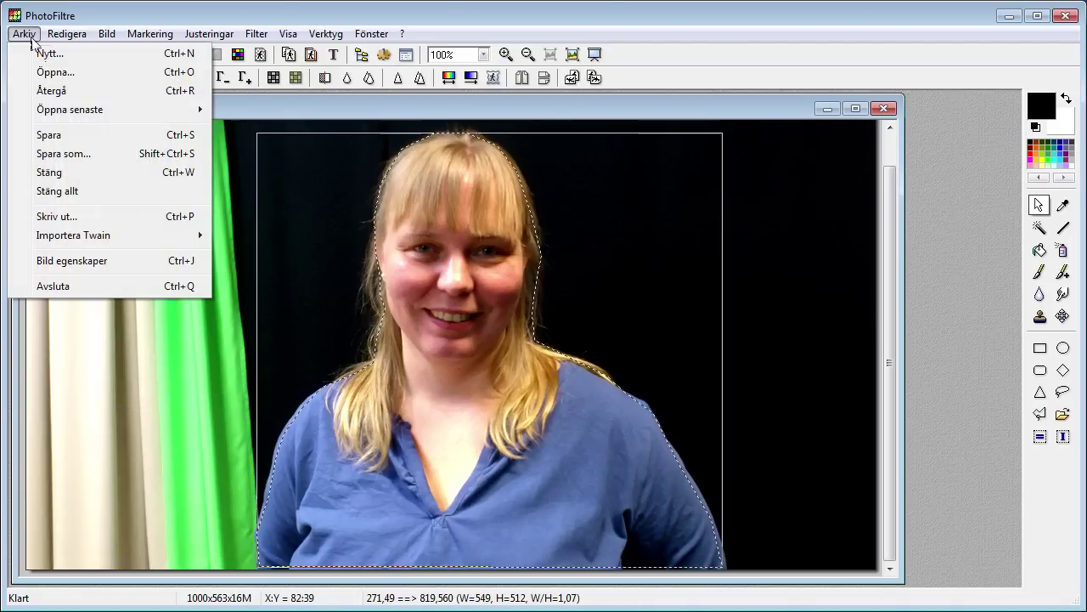
{"action": "left_click", "coordinate": [51, 91]}
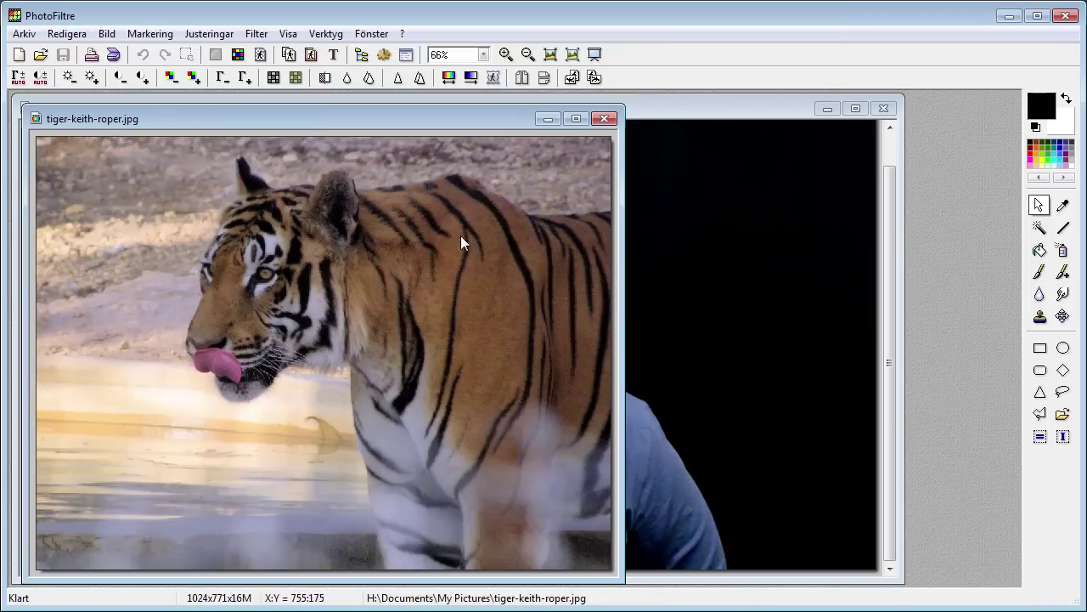
- Paste the cut-out woman into the tiger photo and move her to the photo's lower-left corner, in front of the tiger
{"action": "left_click", "coordinate": [84, 37]}
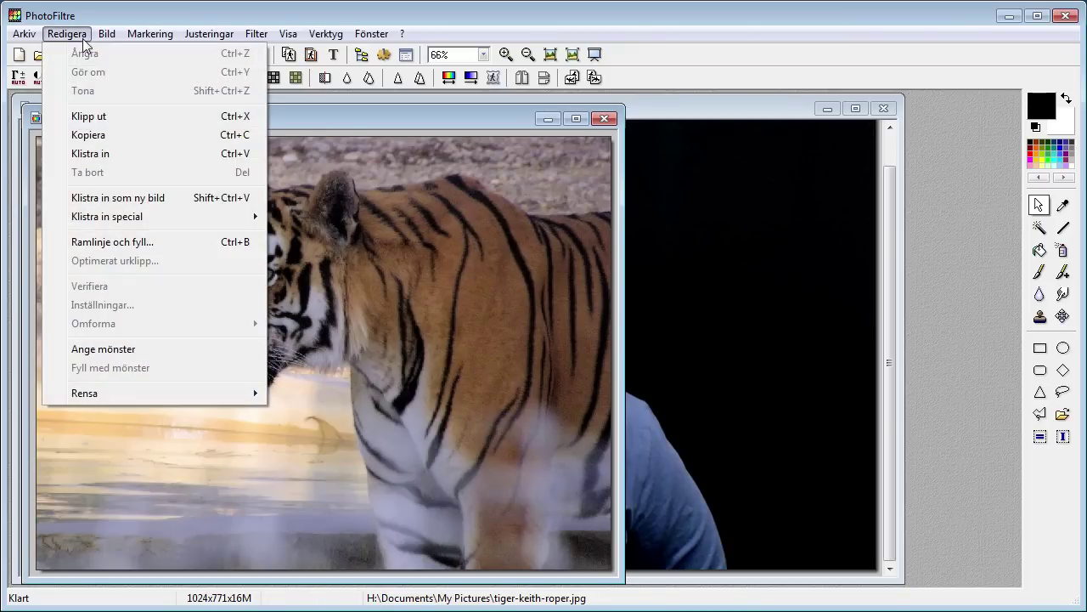
{"action": "left_click", "coordinate": [105, 156]}
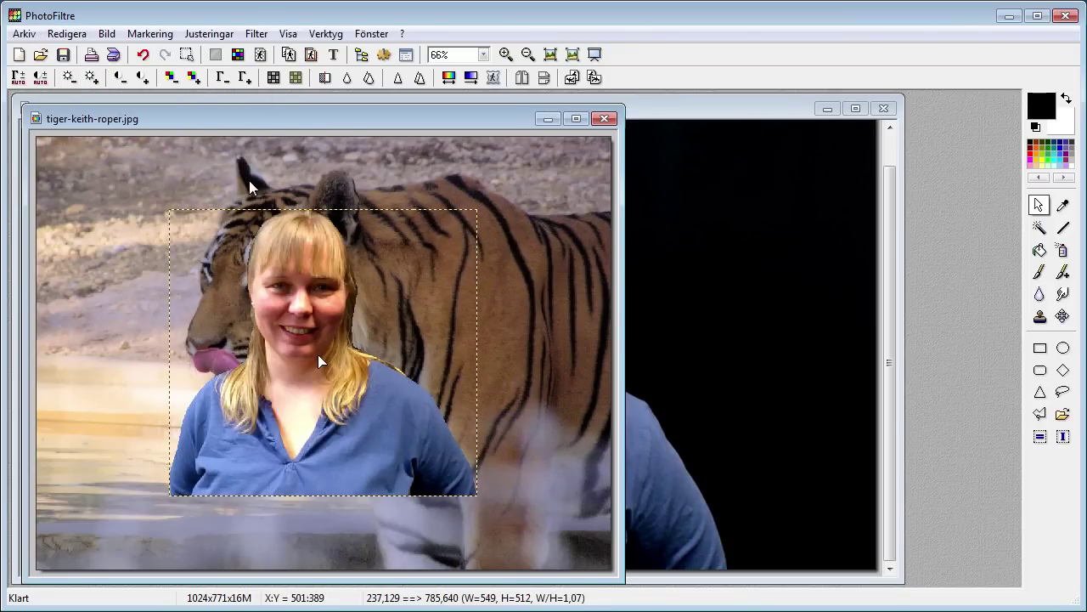
{"action": "left_click_drag", "start_coordinate": [317, 354], "coordinate": [169, 435]}
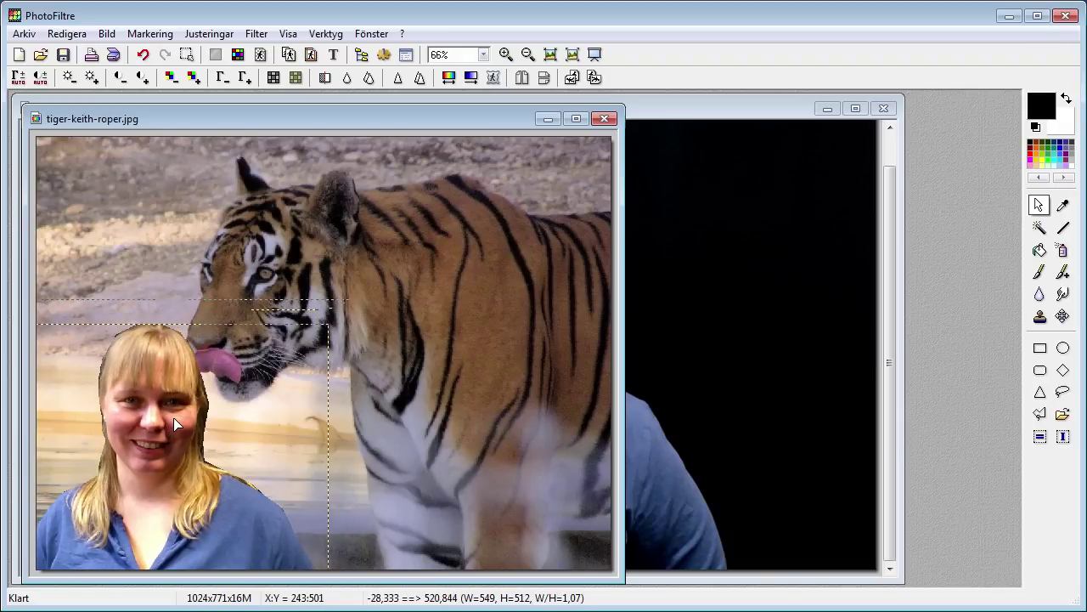
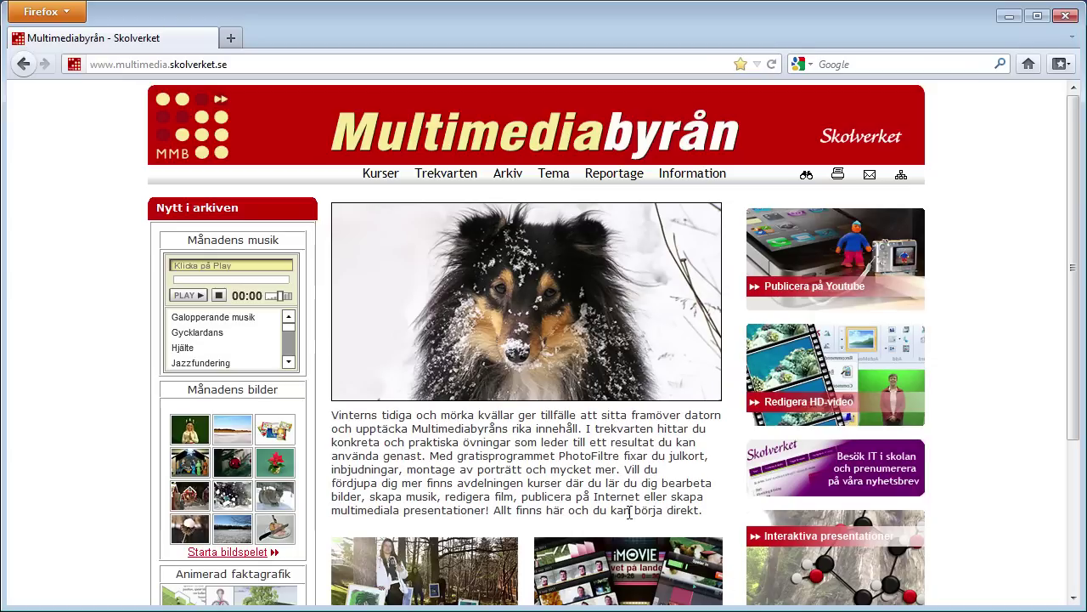
- On the Multimediabyrån site in Firefox, open the Jorden runt category of the archive's Musik section
{"action": "left_click", "coordinate": [507, 175]}
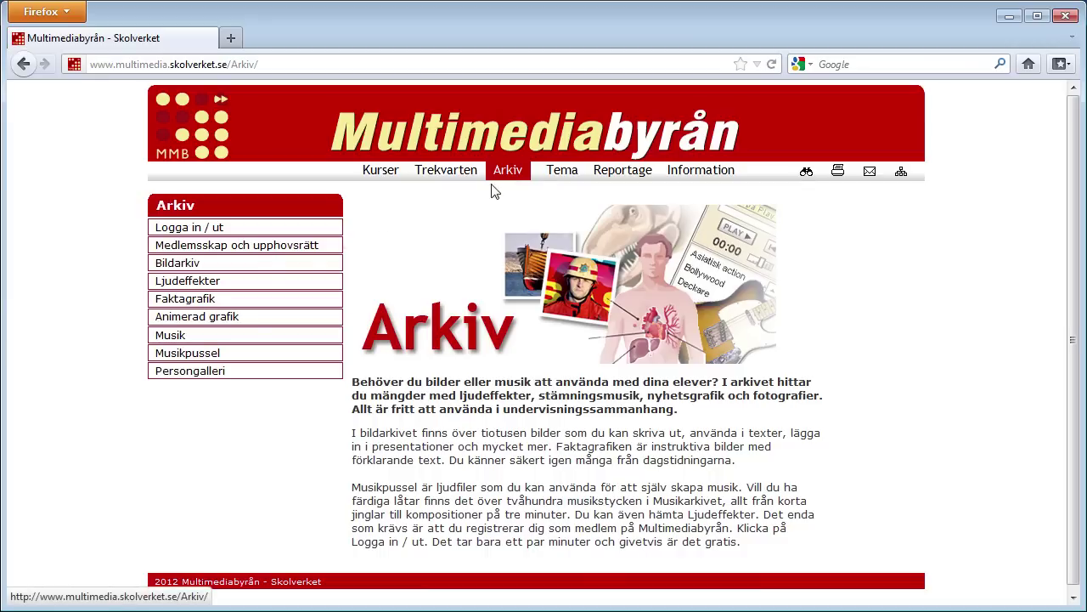
{"action": "left_click", "coordinate": [170, 336]}
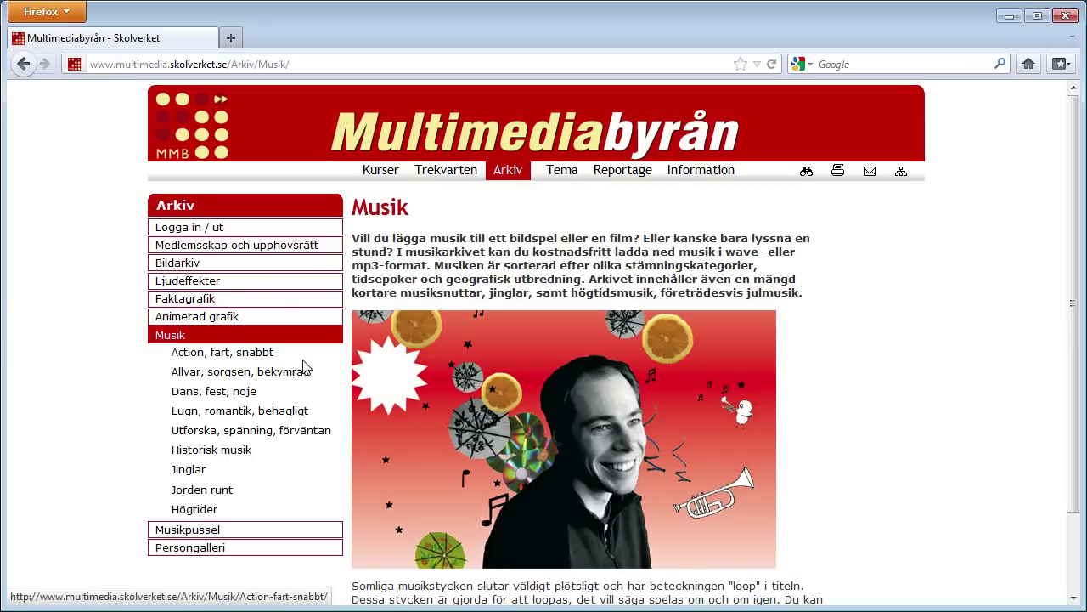
{"action": "scroll", "coordinate": [922, 415], "scroll_direction": "down", "scroll_amount": 2}
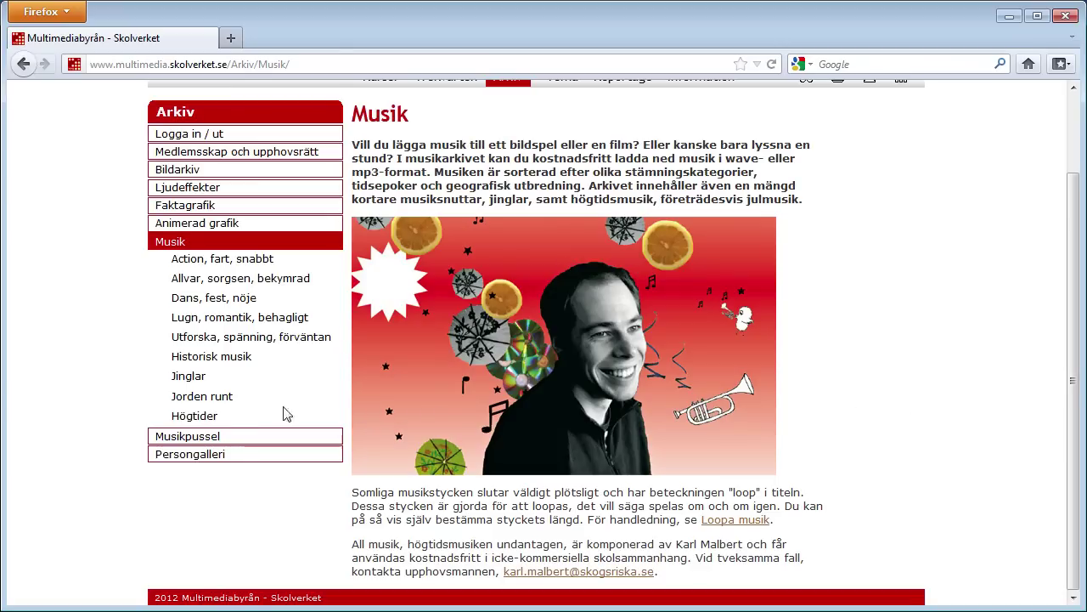
{"action": "left_click", "coordinate": [221, 399]}
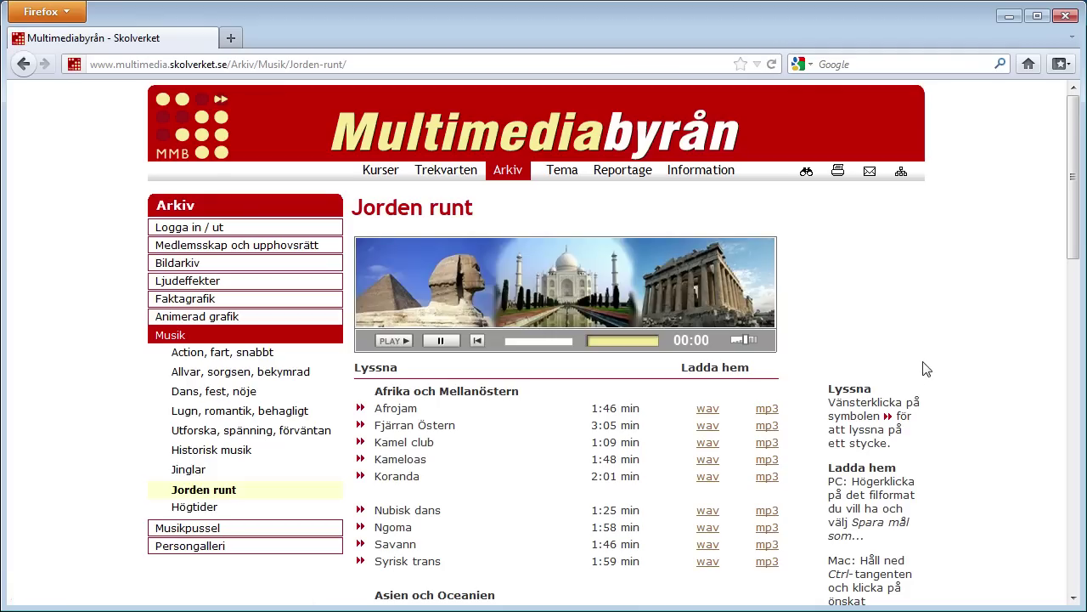
- Save the mp3 version of Spanien from the Europa list to the Musik library as Spanien.mp3 and dismiss the download list
{"action": "scroll", "coordinate": [926, 369], "scroll_direction": "down", "scroll_amount": 2}
{"action": "scroll", "coordinate": [926, 369], "scroll_direction": "down", "scroll_amount": 2}
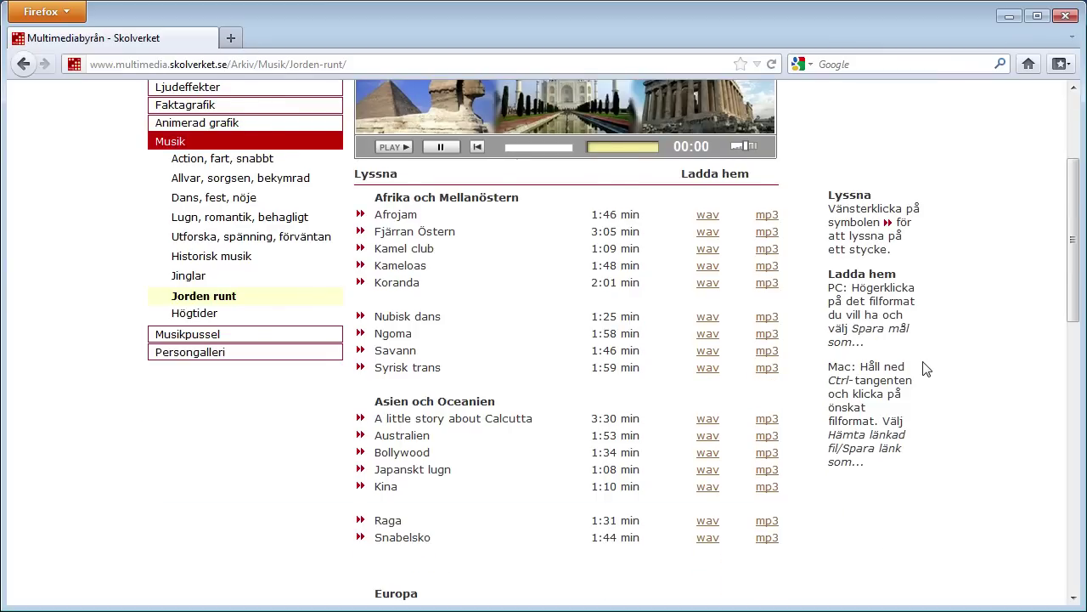
{"action": "scroll", "coordinate": [926, 368], "scroll_direction": "down", "scroll_amount": 2}
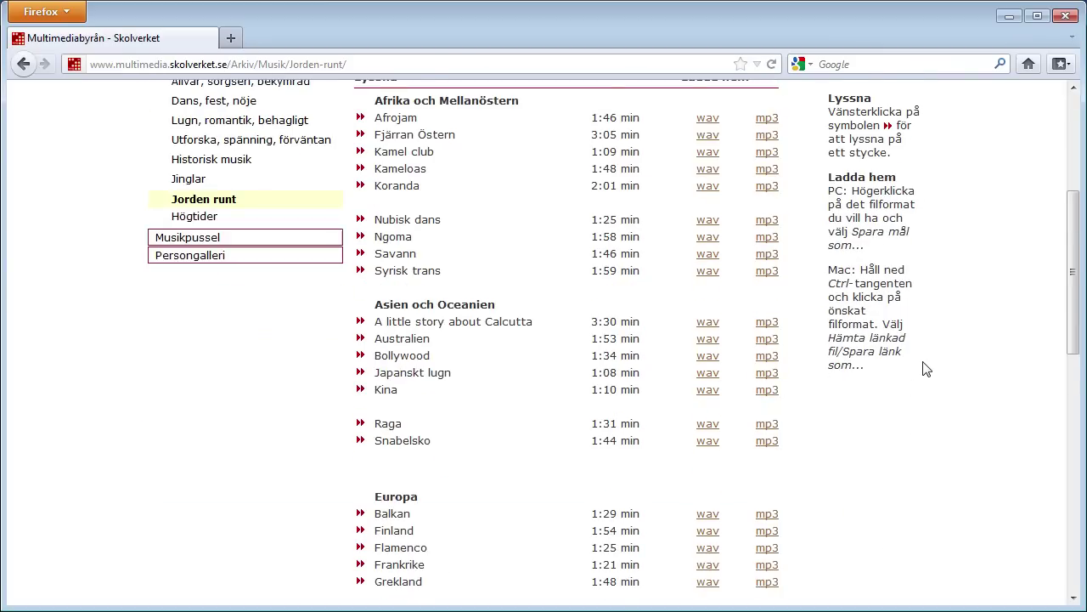
{"action": "scroll", "coordinate": [926, 369], "scroll_direction": "down", "scroll_amount": 2}
{"action": "scroll", "coordinate": [926, 369], "scroll_direction": "down", "scroll_amount": 2}
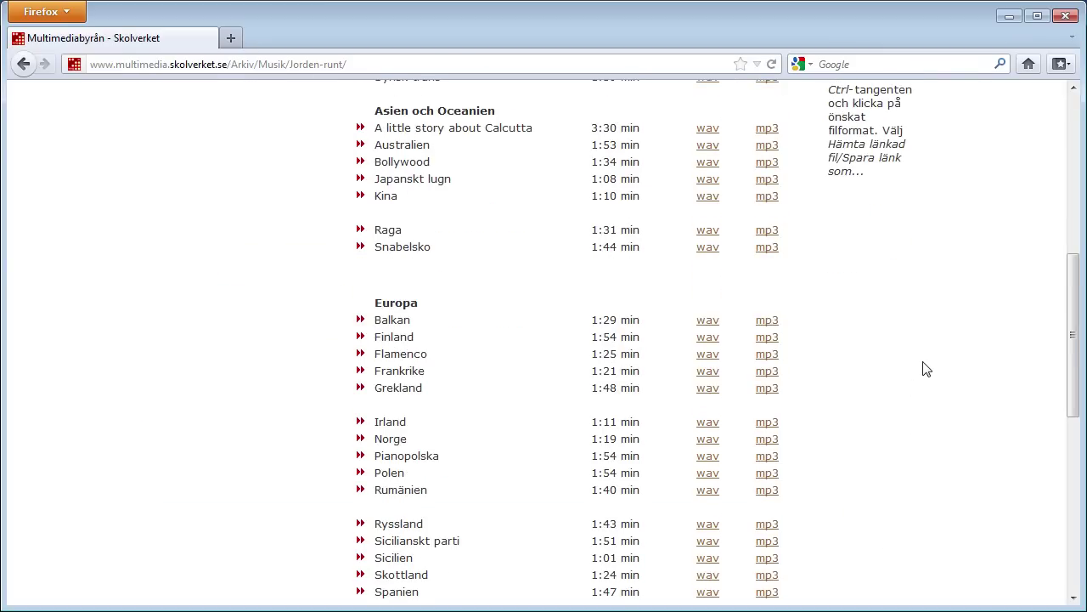
{"action": "scroll", "coordinate": [926, 368], "scroll_direction": "down", "scroll_amount": 2}
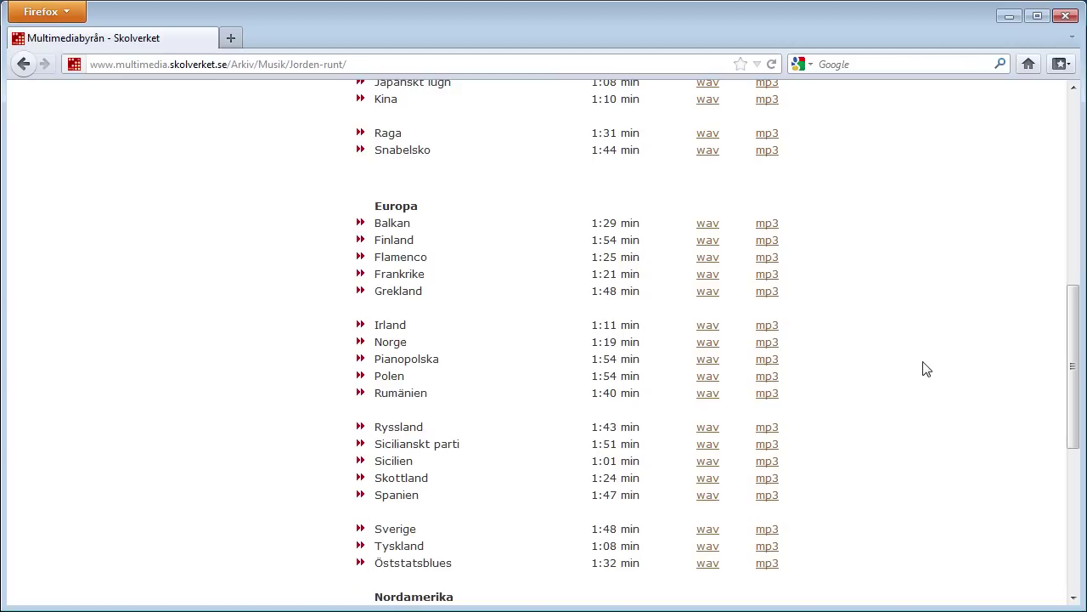
{"action": "right_click", "coordinate": [766, 502]}
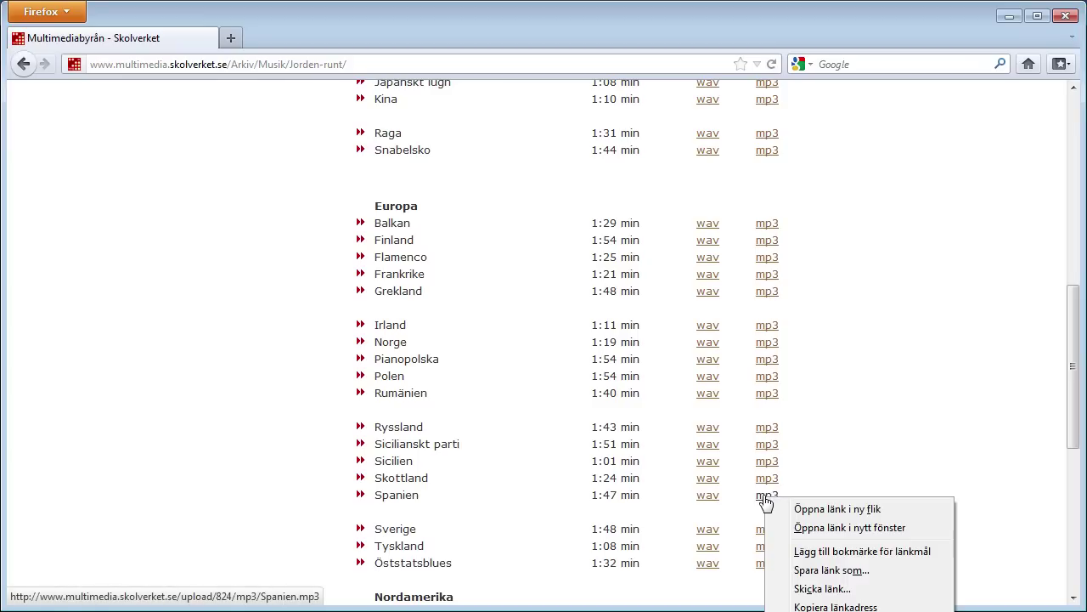
{"action": "left_click", "coordinate": [831, 570]}
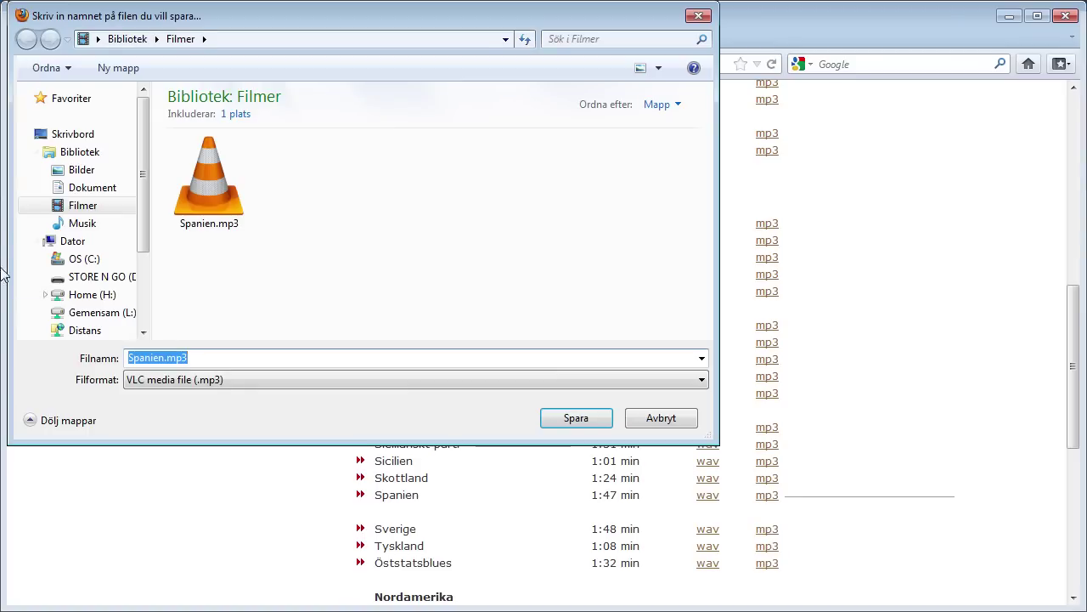
{"action": "left_click", "coordinate": [59, 224]}
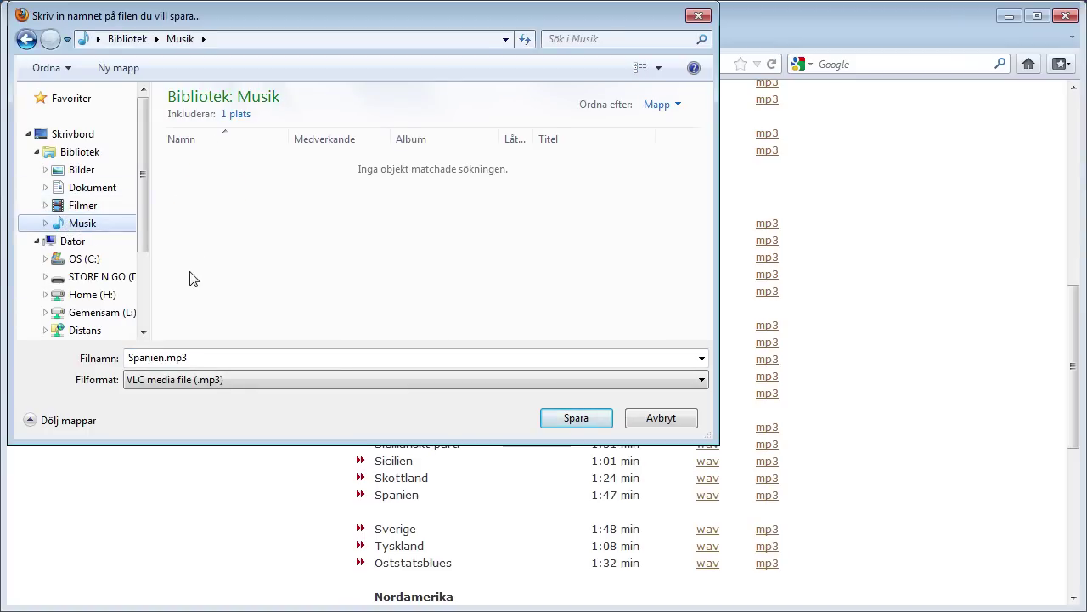
{"action": "left_click", "coordinate": [575, 420]}
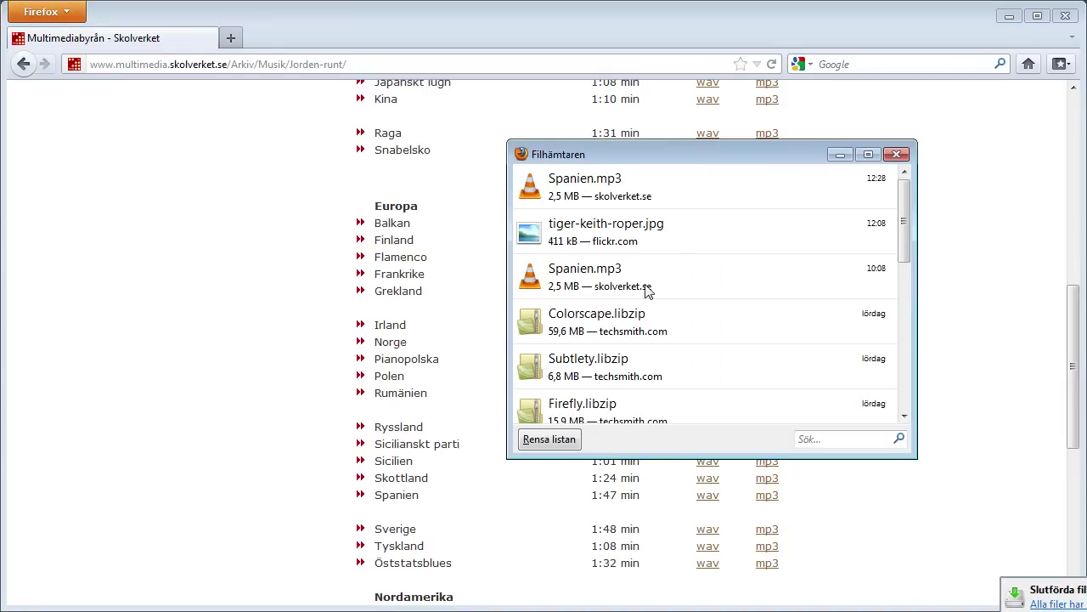
{"action": "left_click", "coordinate": [897, 156]}
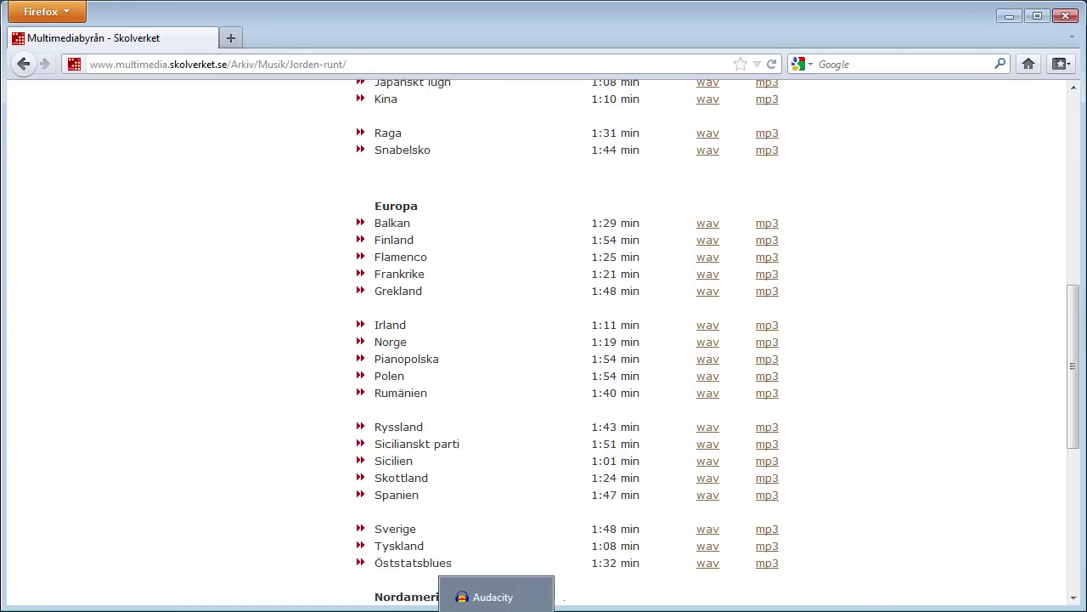
- Switch to Audacity and record a voice track about 16 seconds long
{"action": "left_click", "coordinate": [496, 597]}
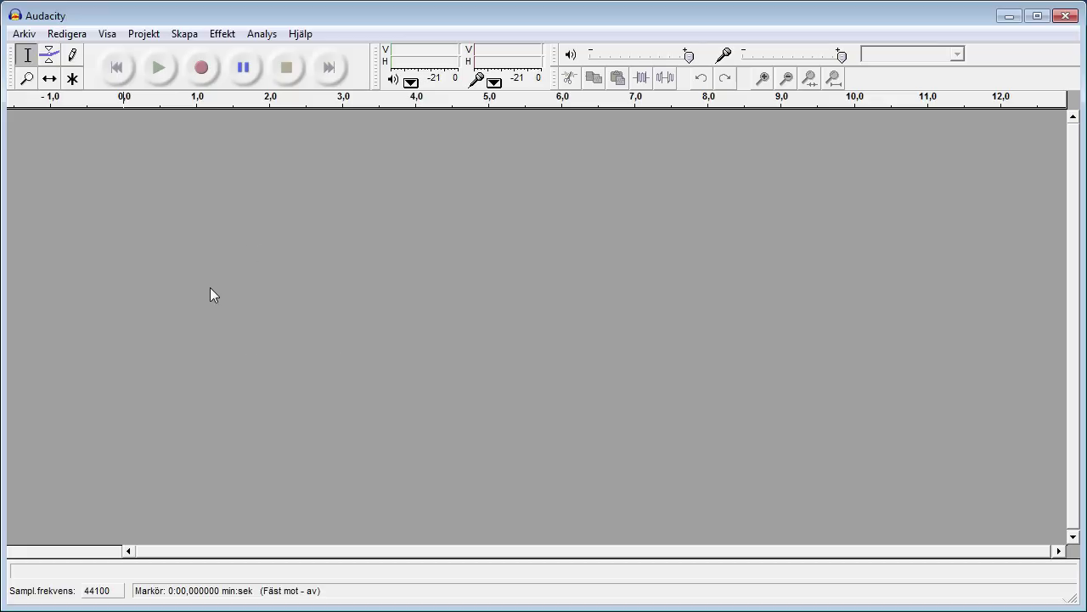
{"action": "left_click", "coordinate": [203, 68]}
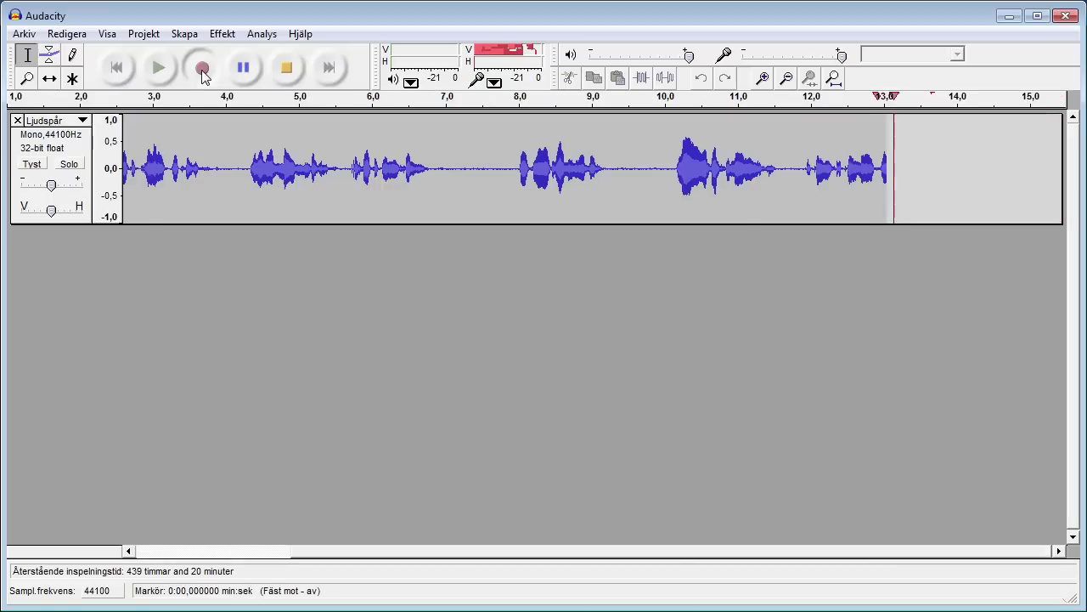
{"action": "left_click", "coordinate": [286, 67]}
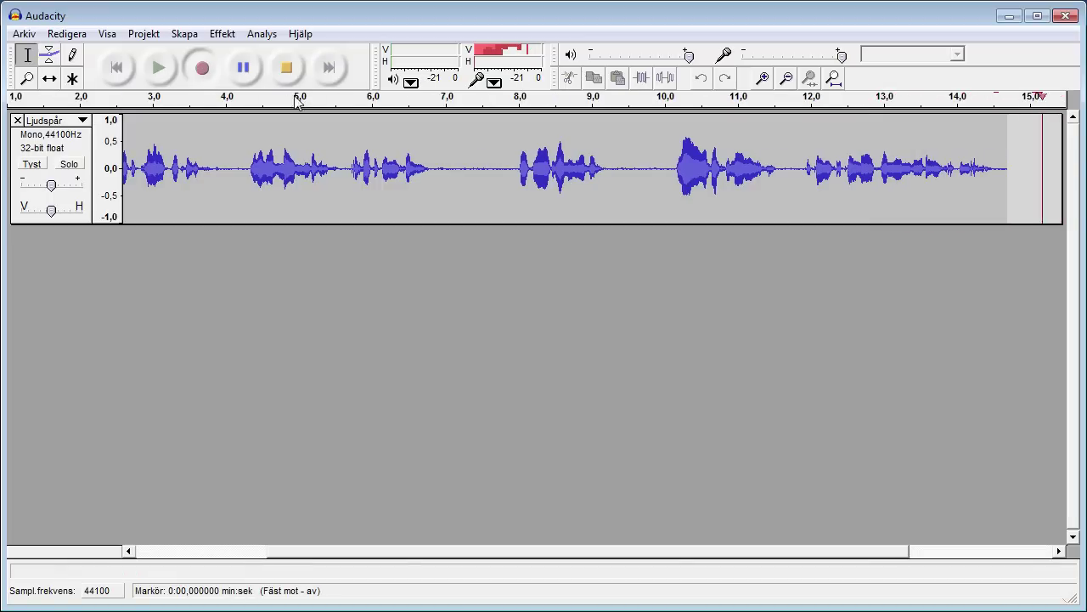
{"action": "left_click", "coordinate": [286, 67]}
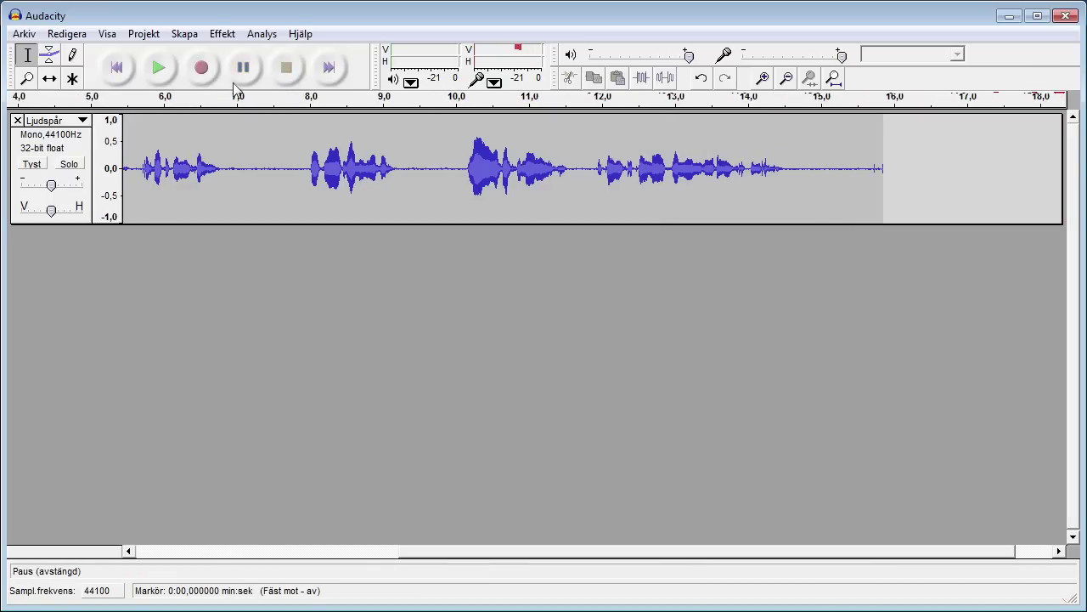
- Play the recorded voice track from its beginning to check it, and stop the playback
{"action": "left_click", "coordinate": [118, 73]}
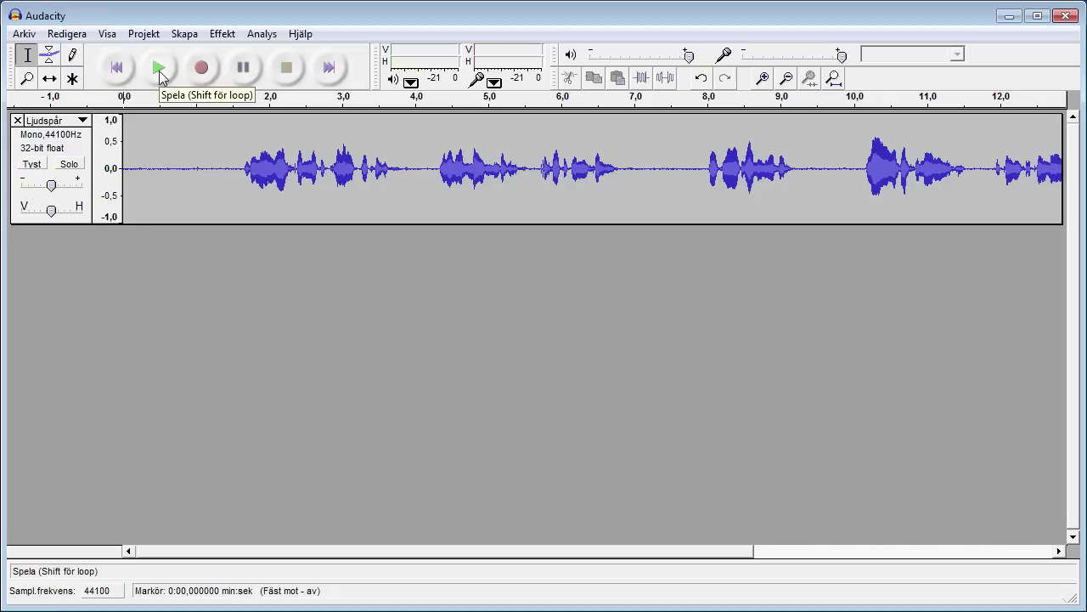
{"action": "left_click", "coordinate": [159, 70]}
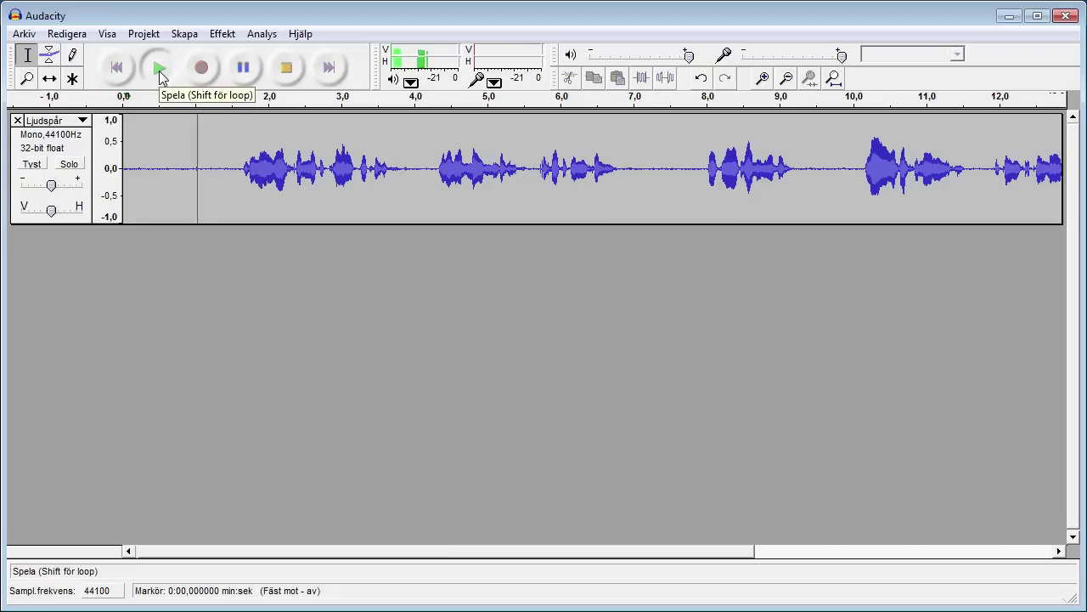
{"action": "left_click", "coordinate": [287, 68]}
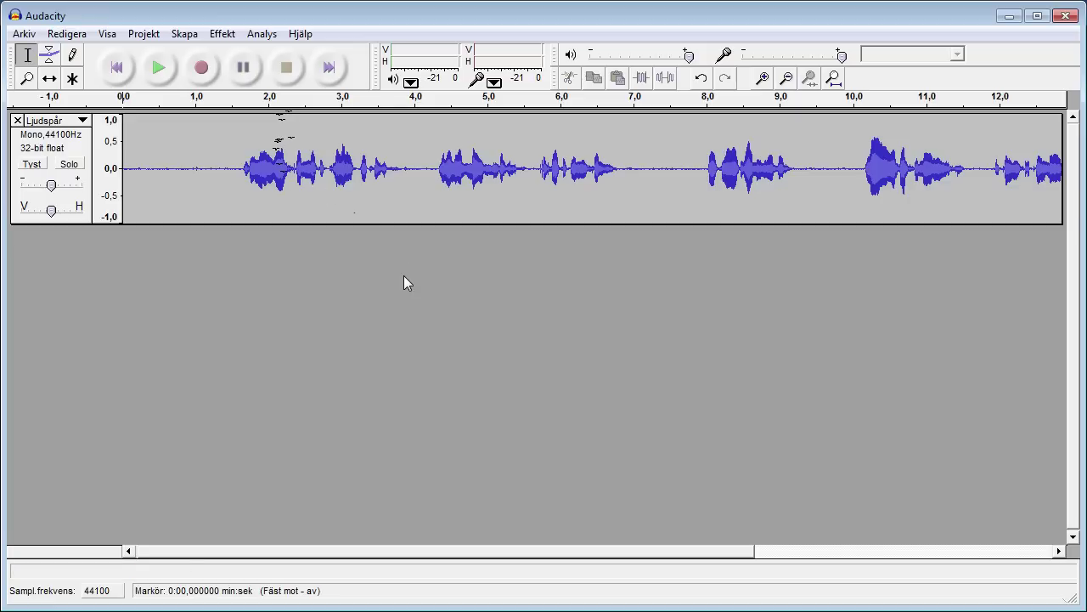
- Import the audio file Spanien.mp3 from the Musik library into the project as a second track
{"action": "left_click", "coordinate": [154, 36]}
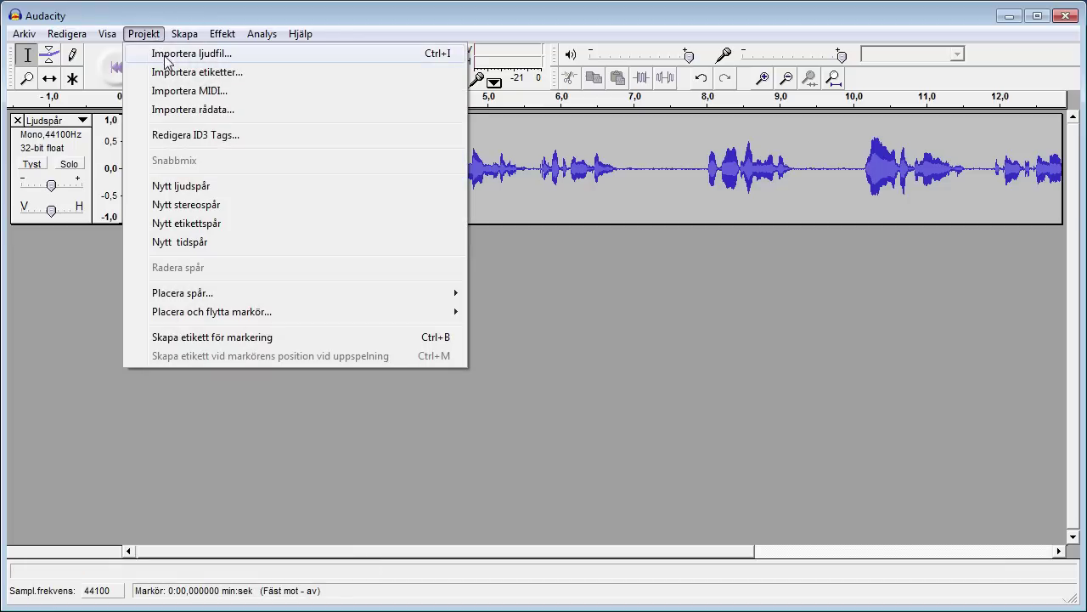
{"action": "left_click", "coordinate": [168, 53]}
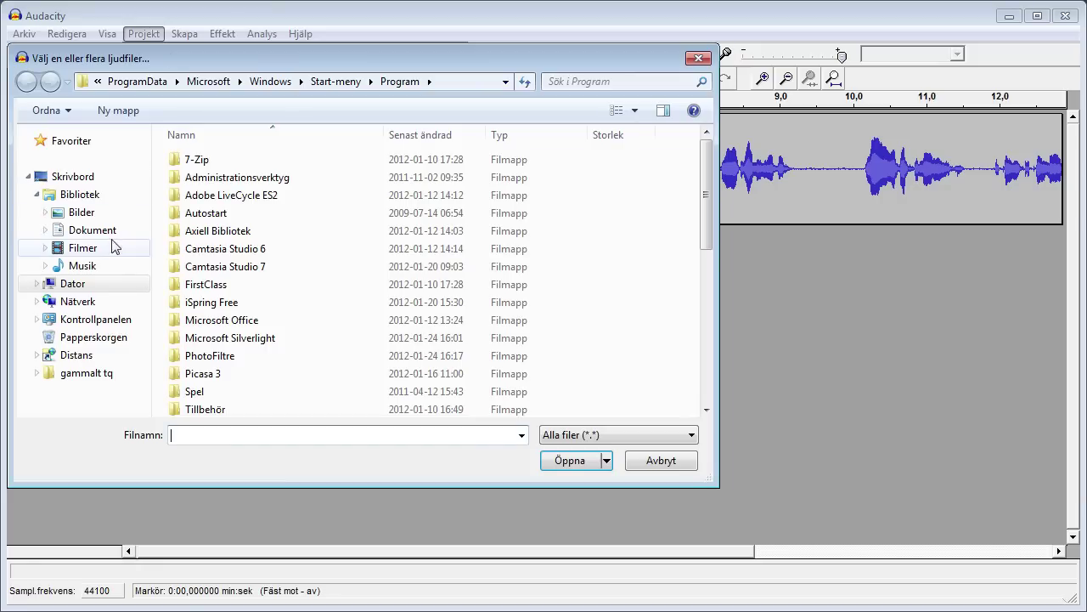
{"action": "left_click", "coordinate": [83, 267]}
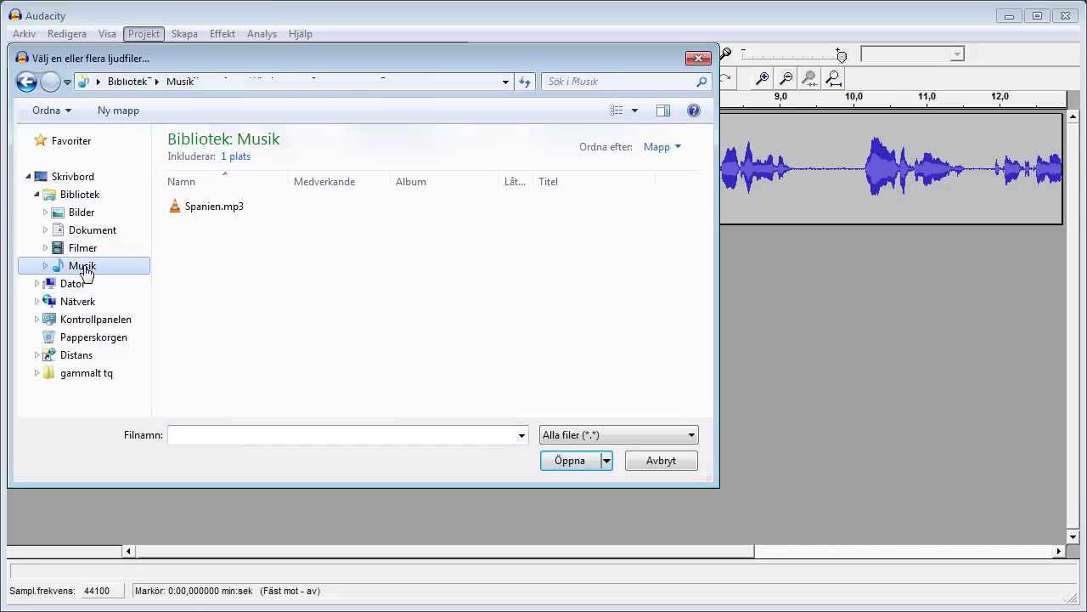
{"action": "double_click", "coordinate": [210, 208]}
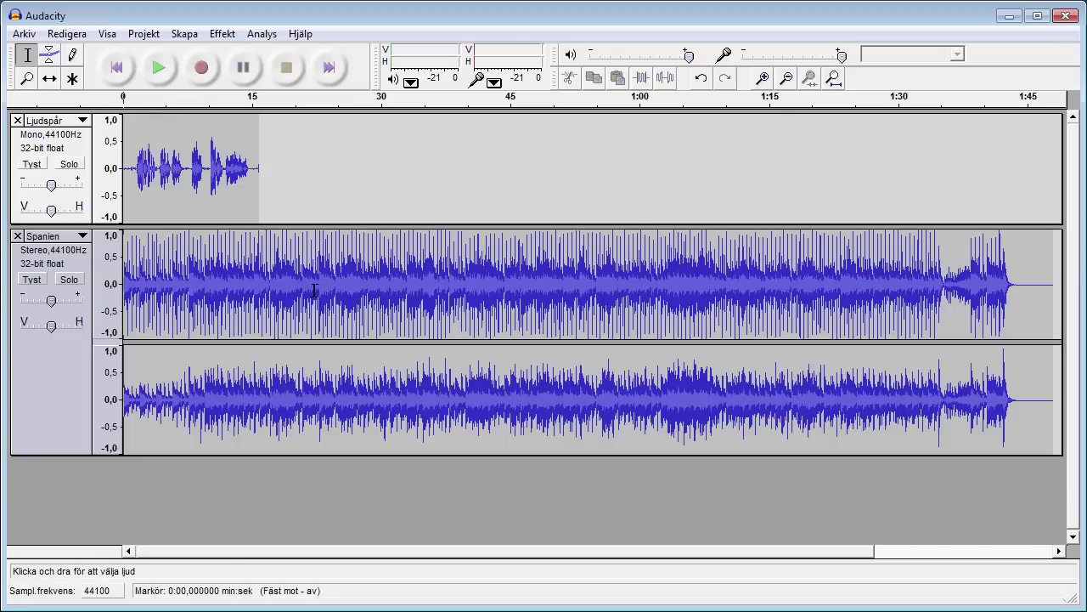
- Cut the Spanien music from about 22 seconds to its end, and make the voice track taller
{"action": "left_click_drag", "start_coordinate": [314, 291], "coordinate": [1072, 326]}
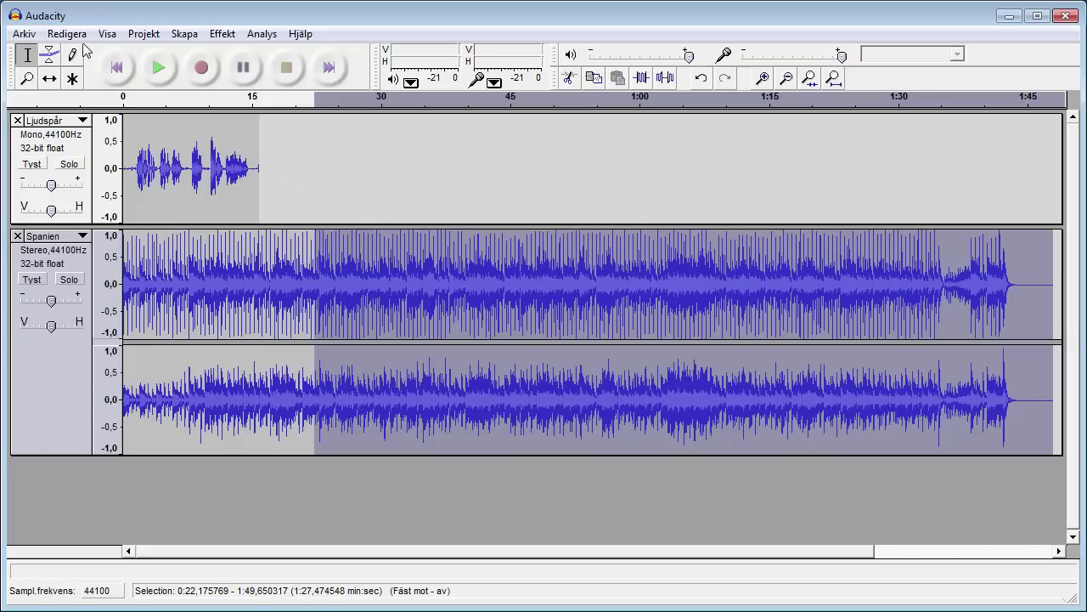
{"action": "left_click", "coordinate": [569, 79]}
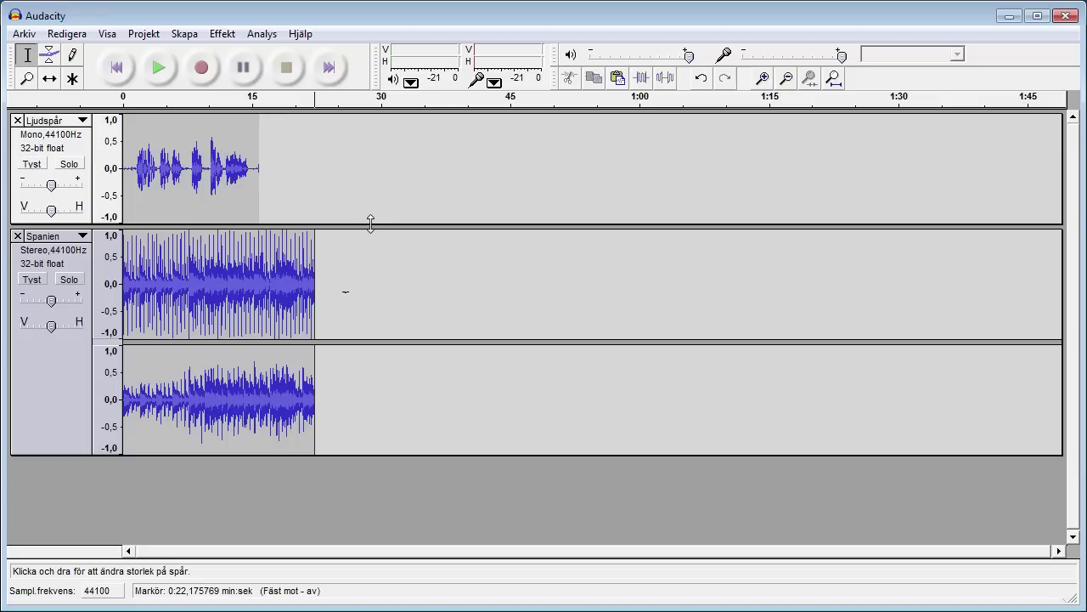
{"action": "left_click_drag", "start_coordinate": [370, 223], "coordinate": [371, 258]}
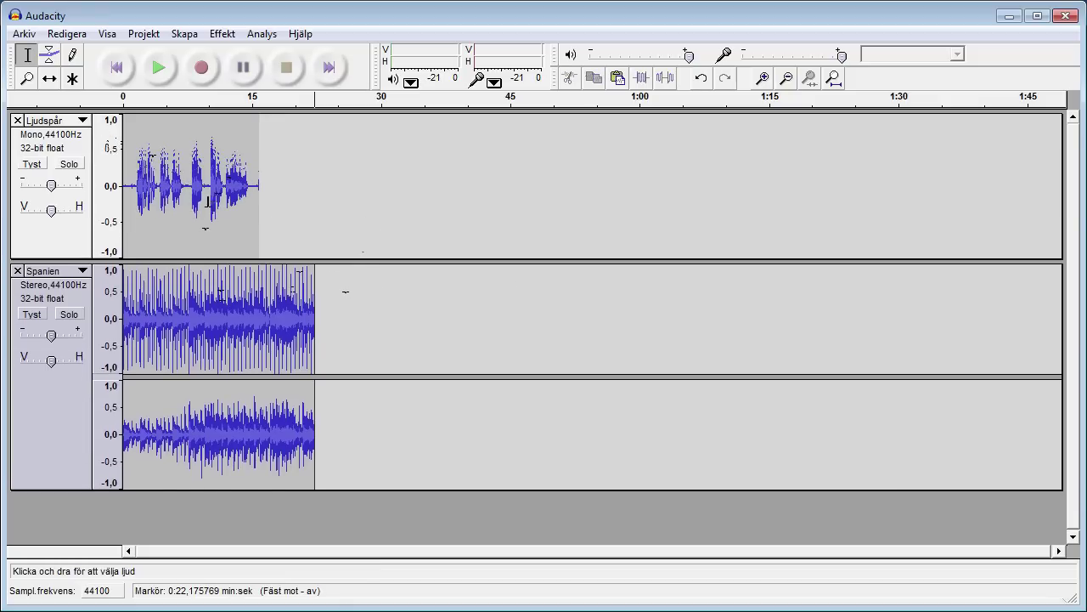
- Shift the Spanien clip in time so that the music starts at about 6.7 seconds, in the pause between two spoken phrases
{"action": "left_click", "coordinate": [50, 79]}
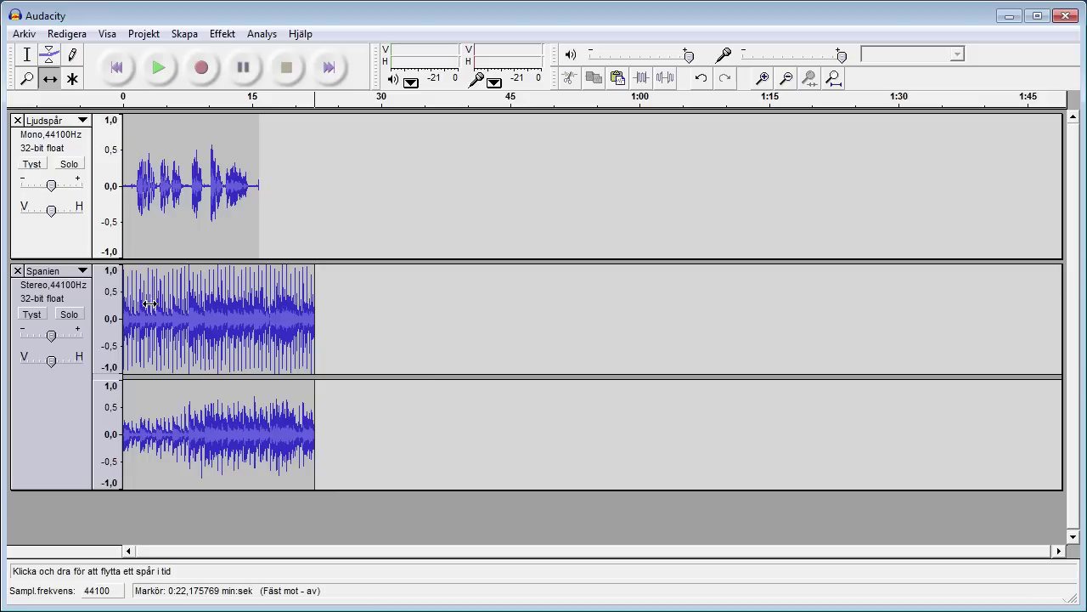
{"action": "left_click_drag", "start_coordinate": [148, 304], "coordinate": [208, 292]}
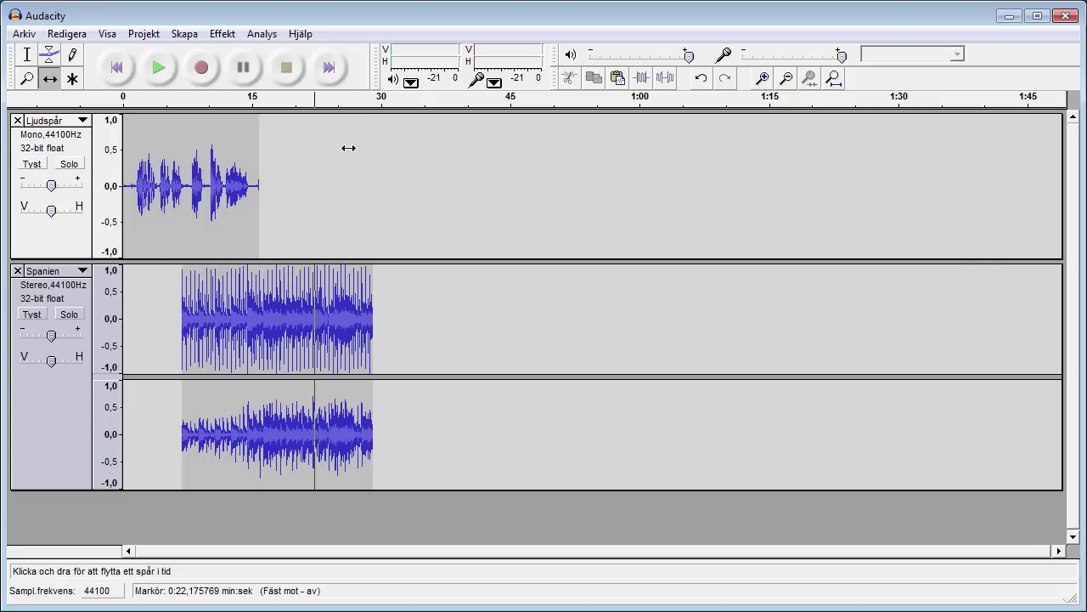
{"action": "left_click", "coordinate": [764, 77]}
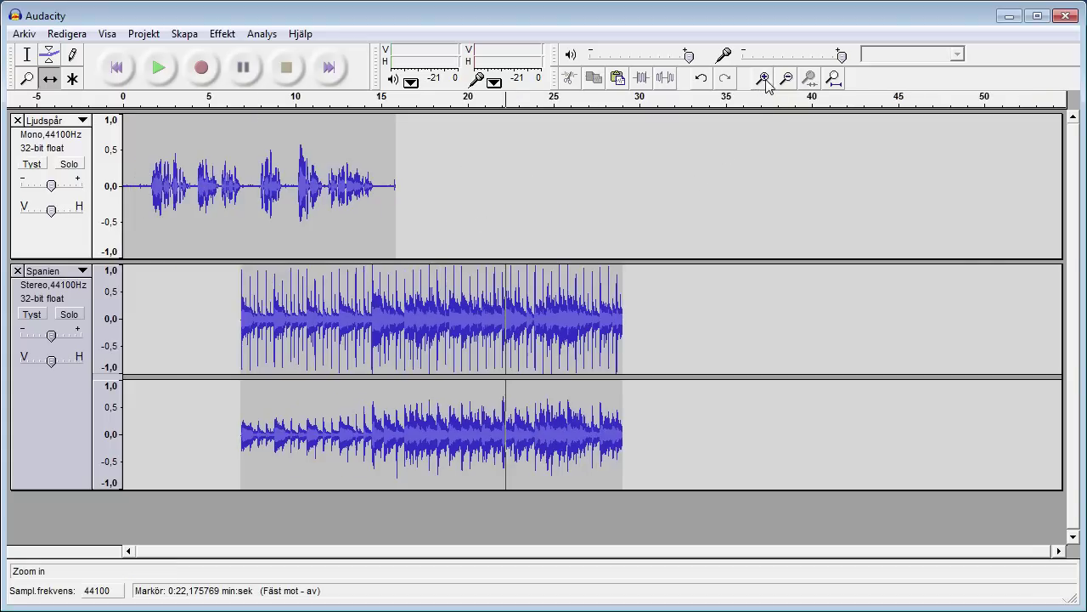
{"action": "left_click", "coordinate": [764, 77]}
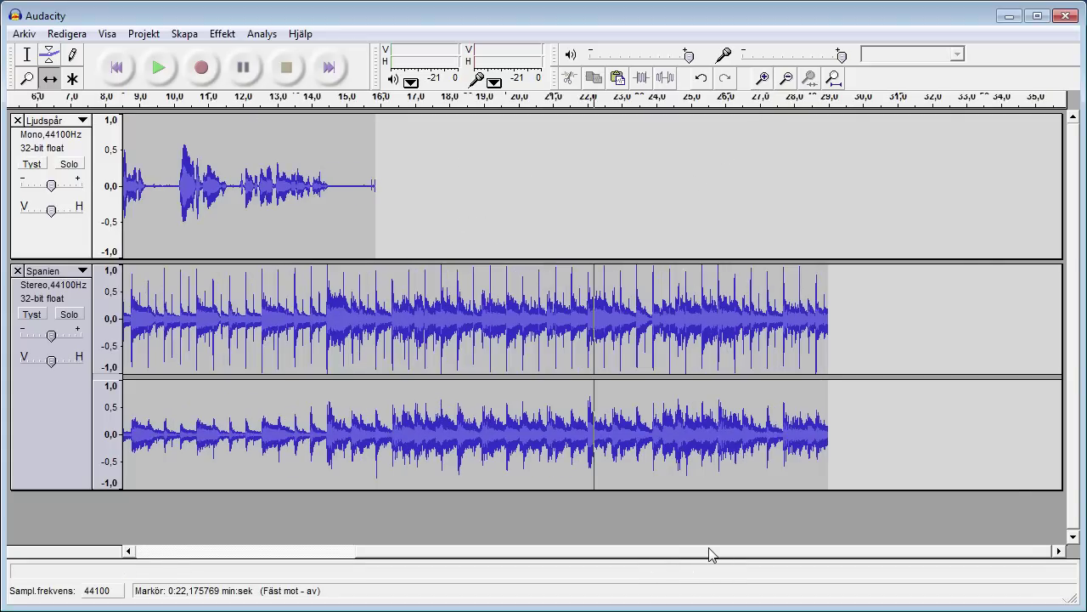
{"action": "left_click_drag", "start_coordinate": [712, 554], "coordinate": [481, 554]}
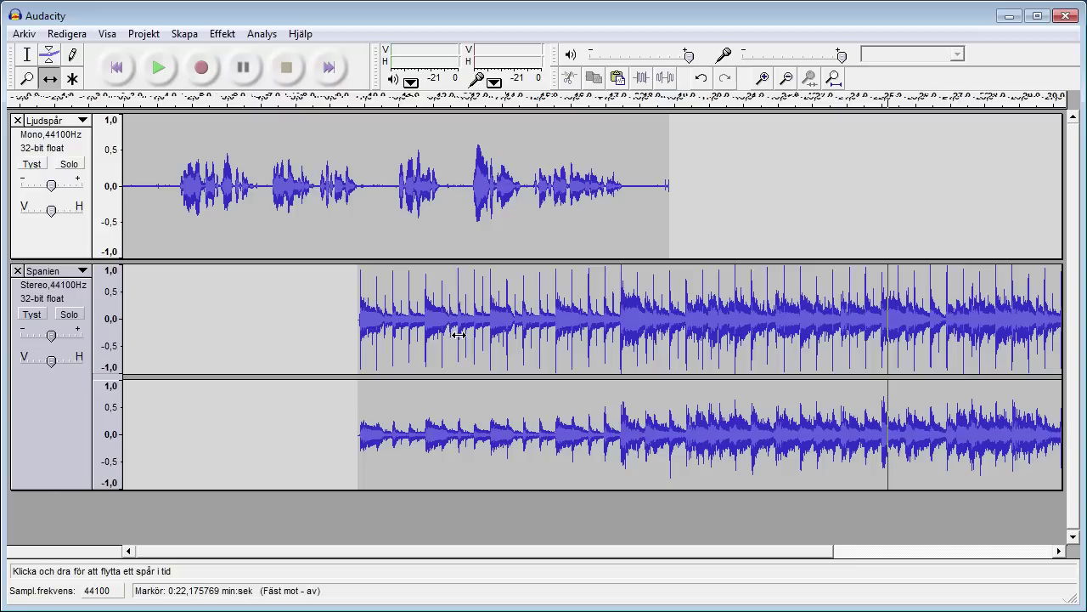
{"action": "left_click_drag", "start_coordinate": [458, 334], "coordinate": [454, 333]}
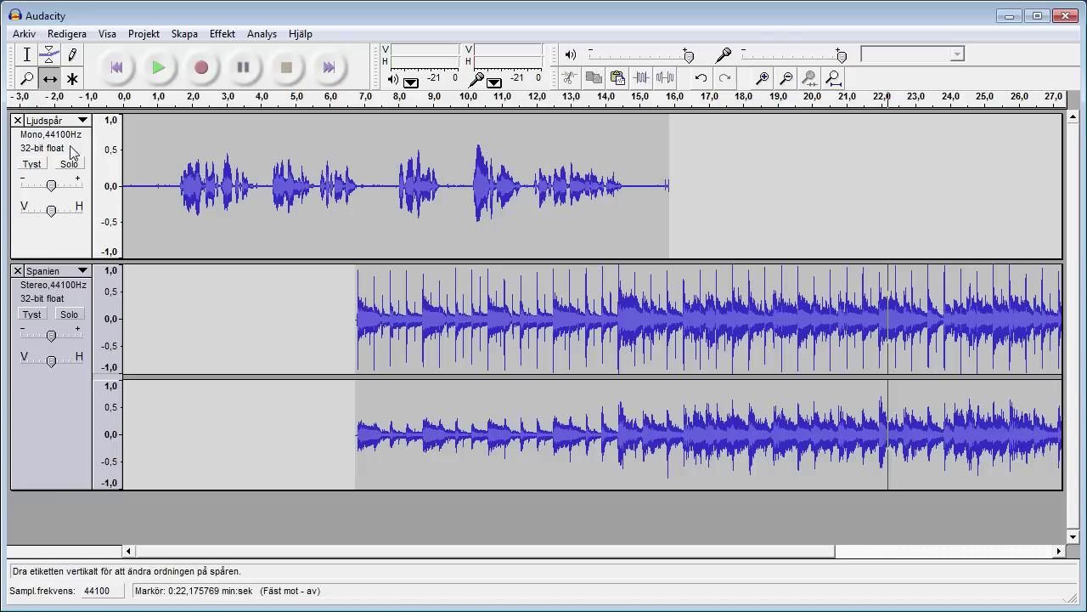
- Shape the Spanien track's volume envelope with a fade-in at its start, a low level under the voice, and a rise to about 15.5 seconds
{"action": "left_click", "coordinate": [49, 58]}
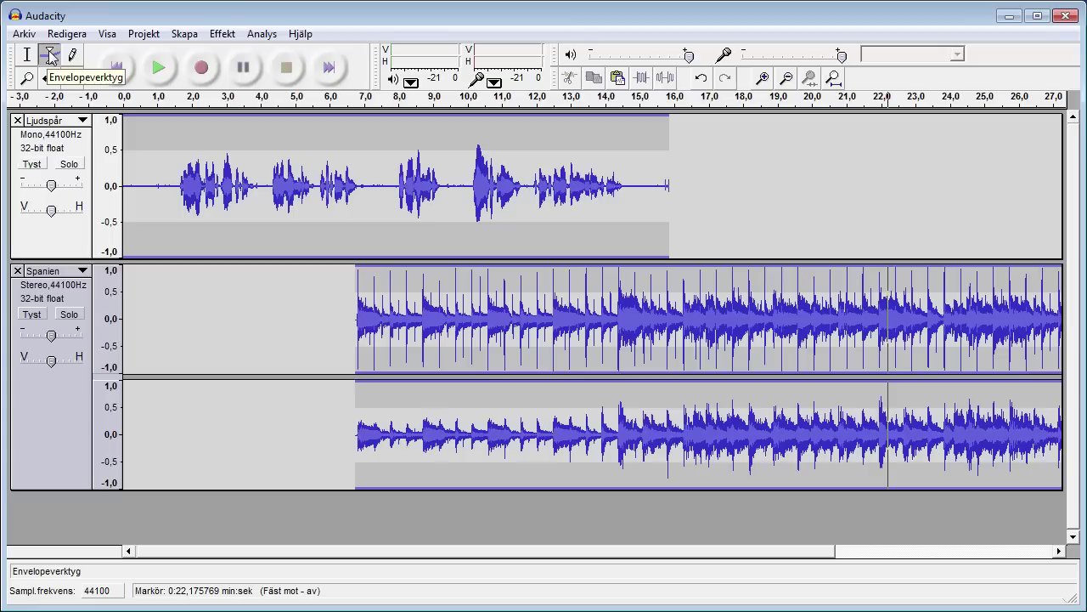
{"action": "left_click", "coordinate": [411, 267]}
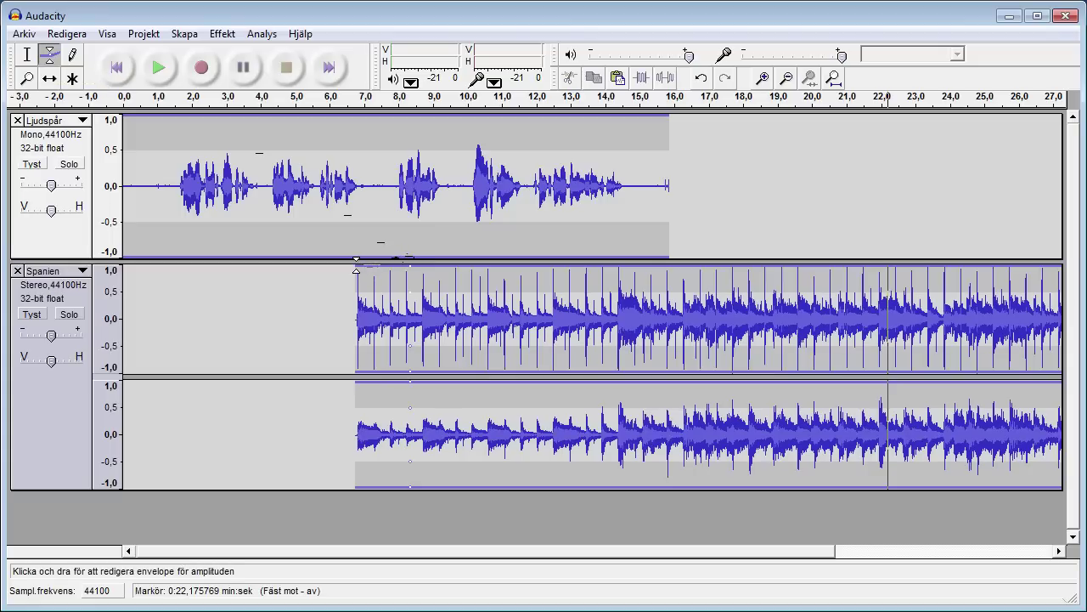
{"action": "left_click_drag", "start_coordinate": [356, 265], "coordinate": [353, 274]}
{"action": "left_click_drag", "start_coordinate": [346, 292], "coordinate": [340, 305]}
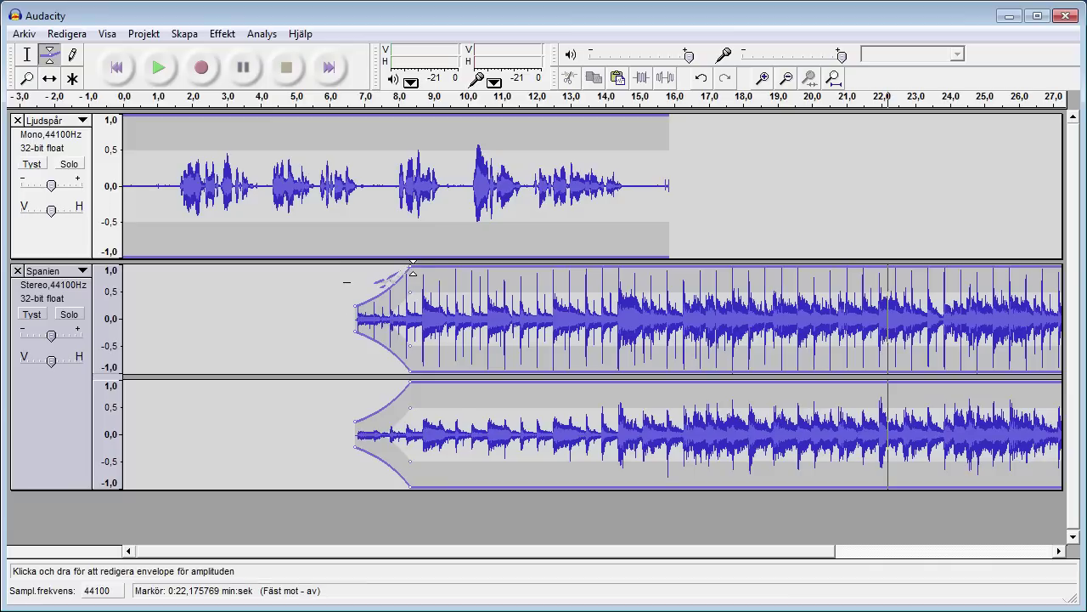
{"action": "left_click_drag", "start_coordinate": [413, 273], "coordinate": [385, 287]}
{"action": "left_click_drag", "start_coordinate": [529, 288], "coordinate": [654, 283]}
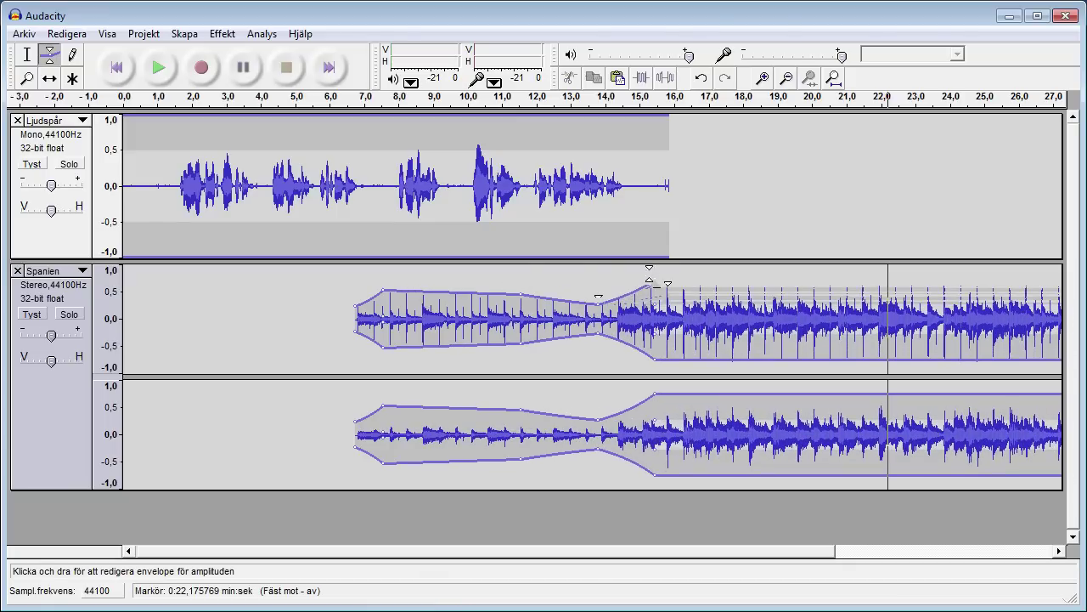
- Play the voice and music mix from the beginning to check the balance, and stop the playback
{"action": "left_click", "coordinate": [116, 73]}
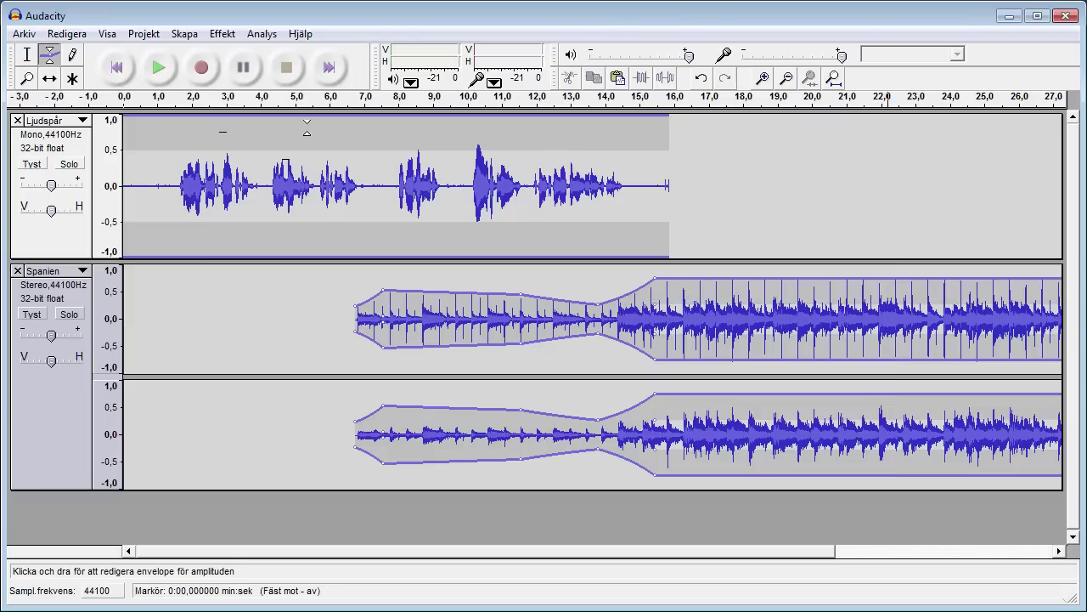
{"action": "left_click", "coordinate": [158, 68]}
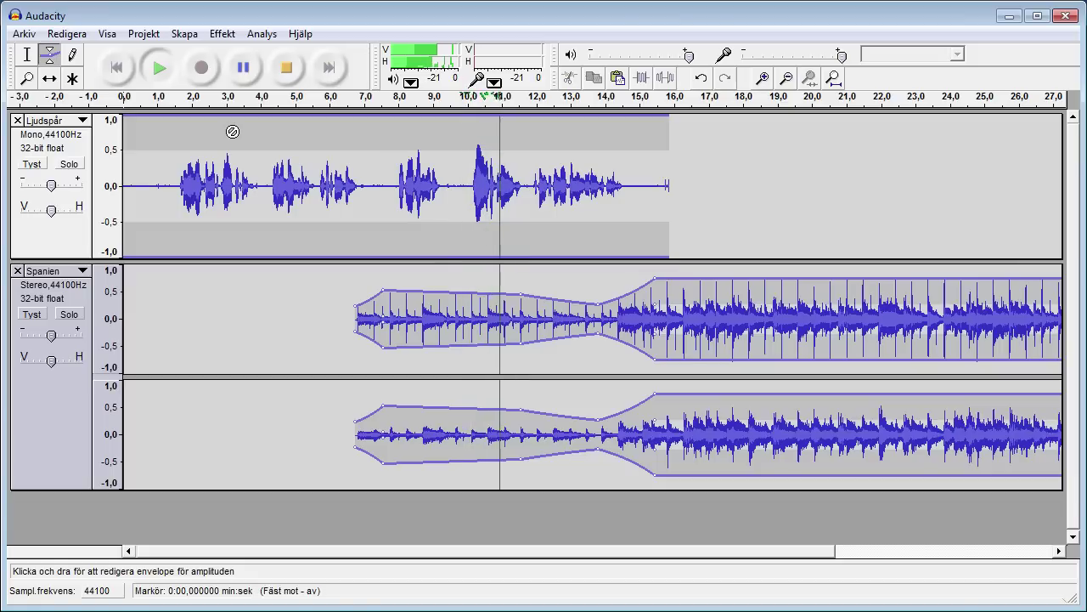
{"action": "left_click", "coordinate": [292, 75]}
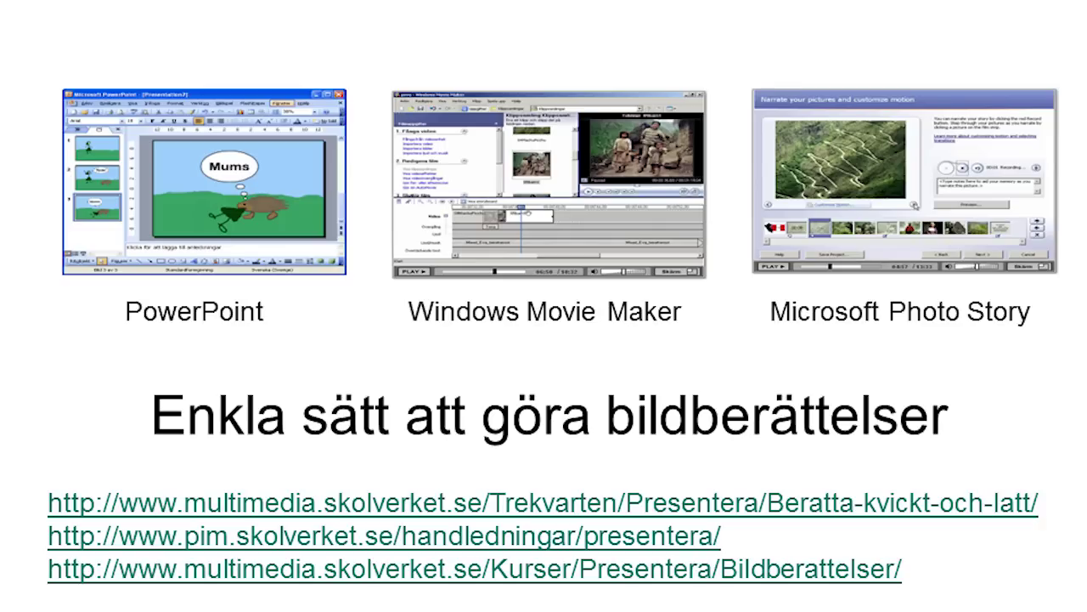
{"action": "key", "text": "Right"}
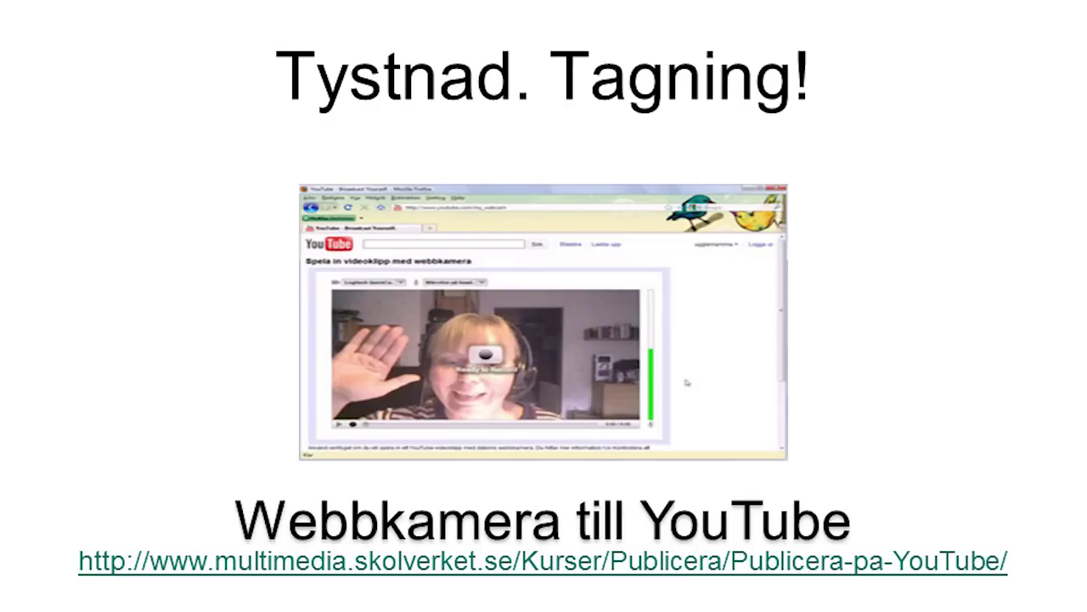